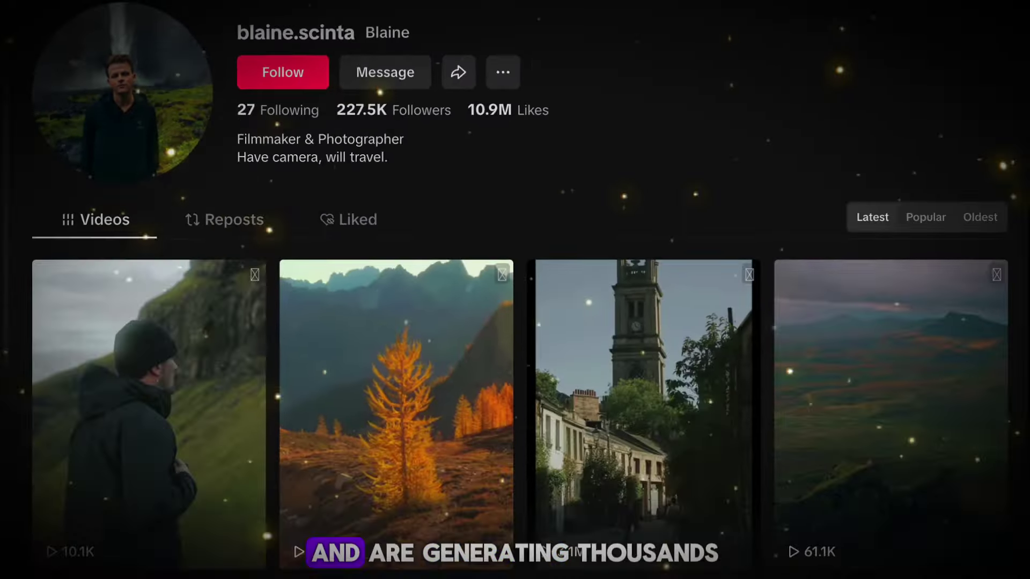
Generate Namelix name ideas for 'love quotes', keeping Auto style and High randomness
scroll(30, 8, "down", 10)
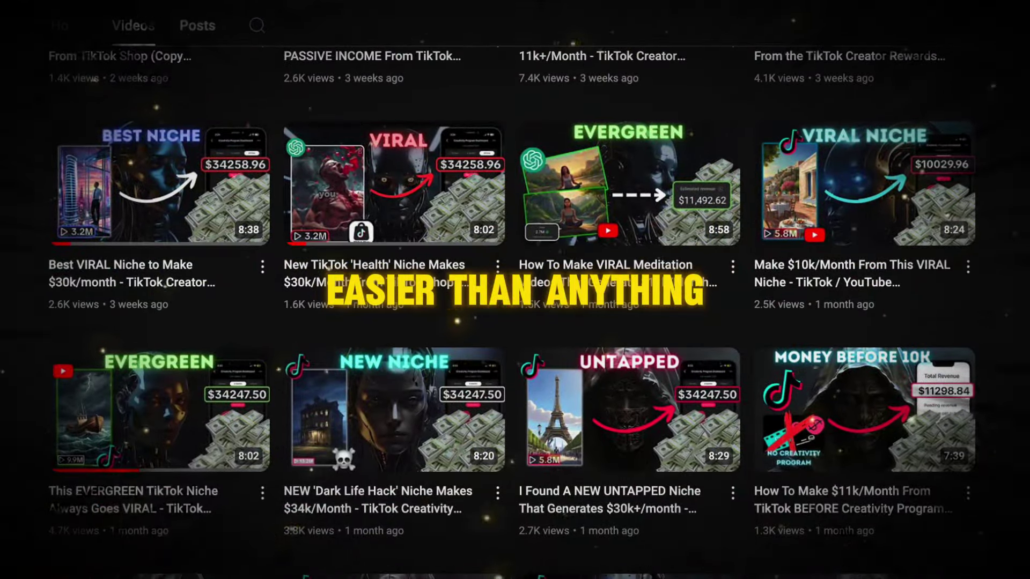
scroll(515, 300, "down", 8)
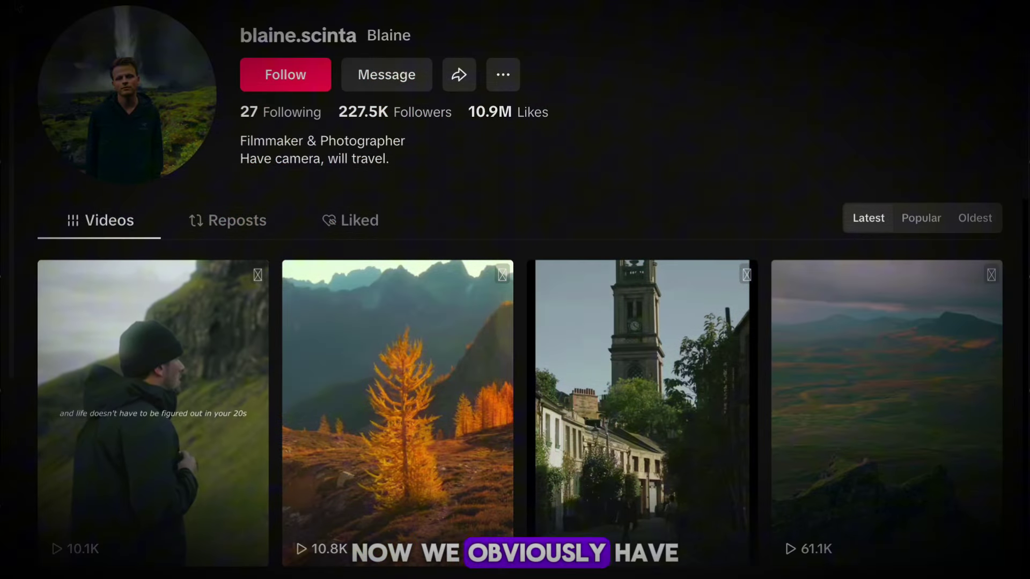
scroll(37, 14, "down", 7)
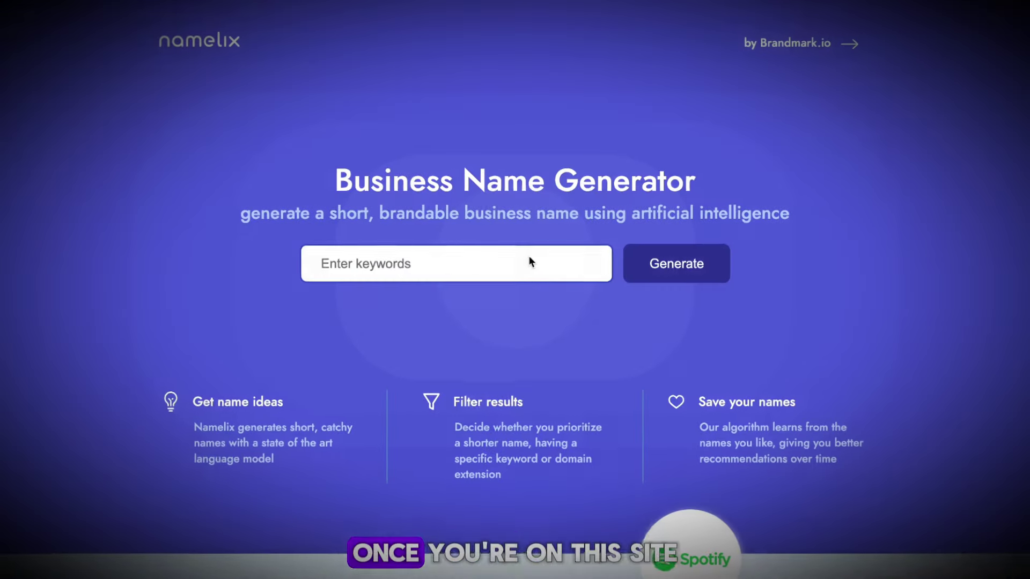
left_click(529, 259)
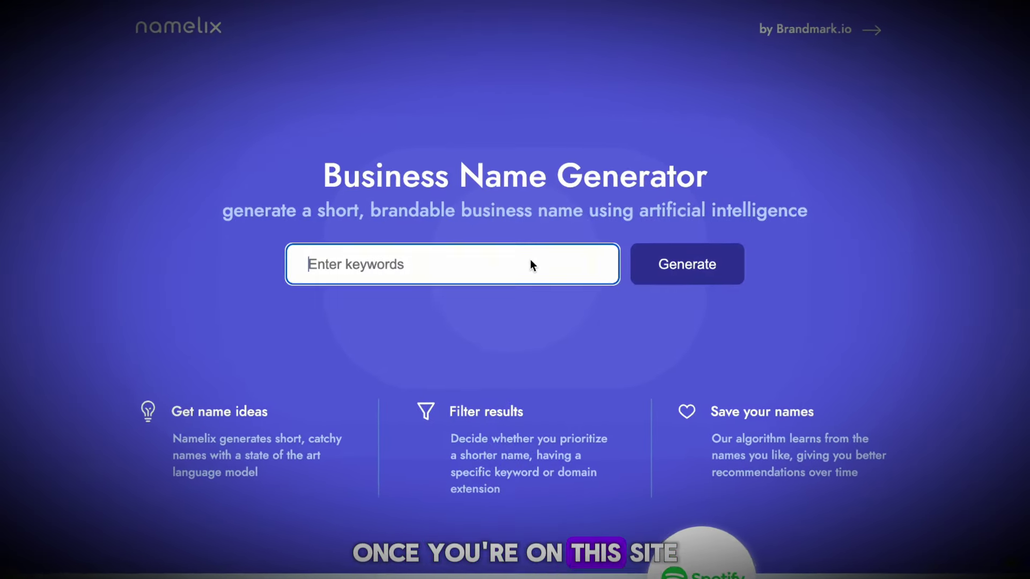
type("love ")
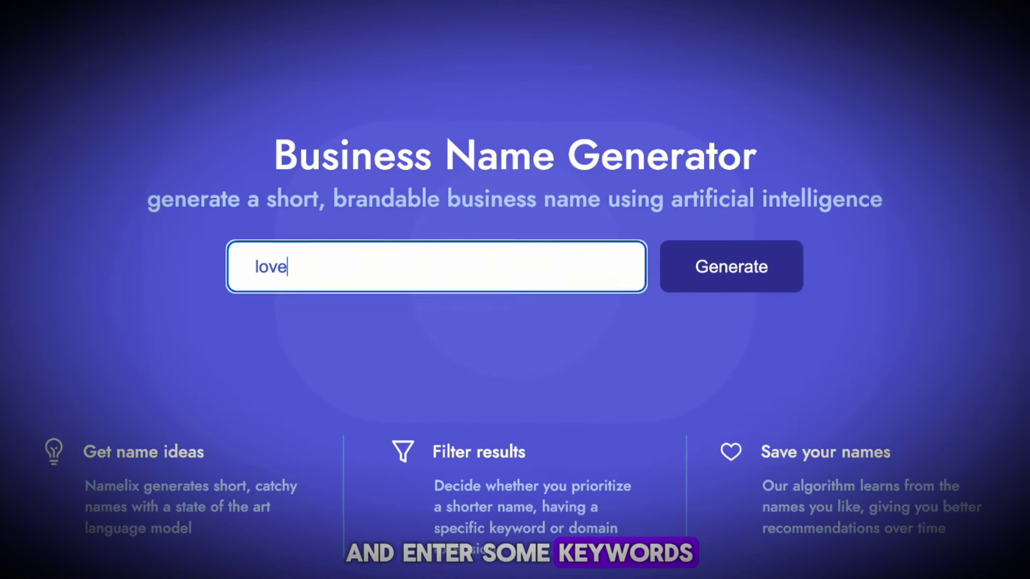
type("quotes")
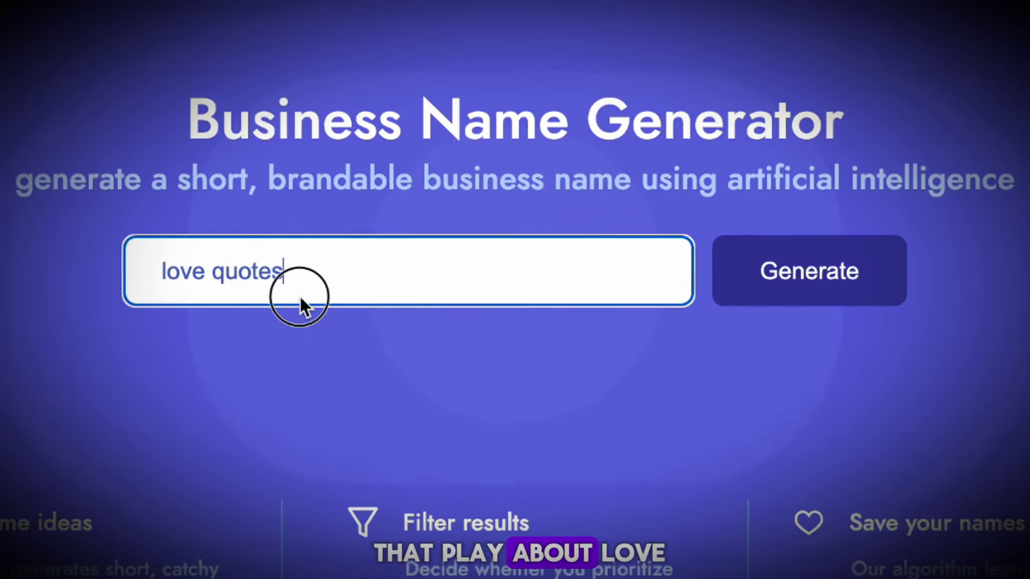
left_click_drag(308, 293, 172, 269)
left_click(638, 370)
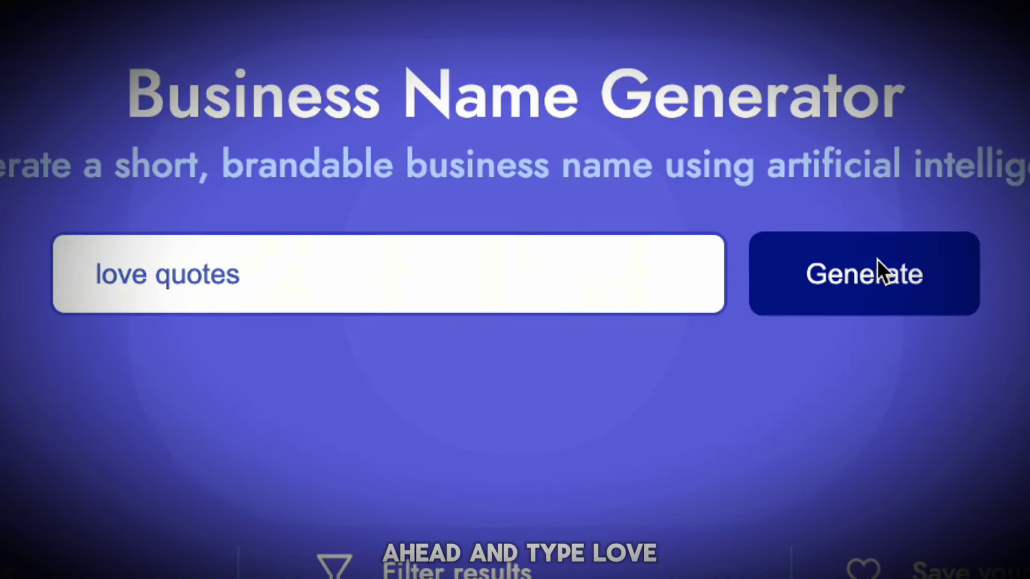
left_click(890, 268)
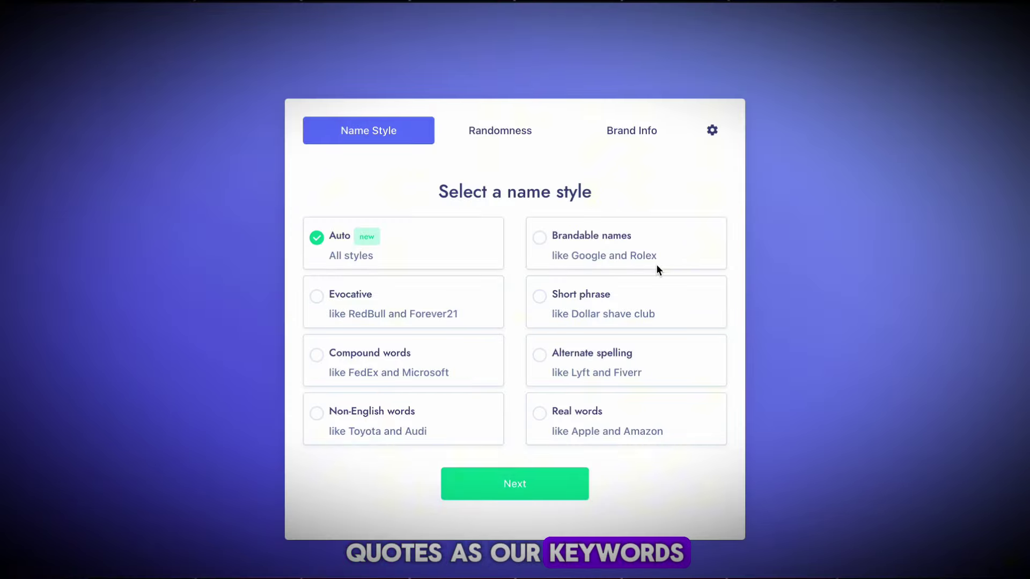
left_click(561, 482)
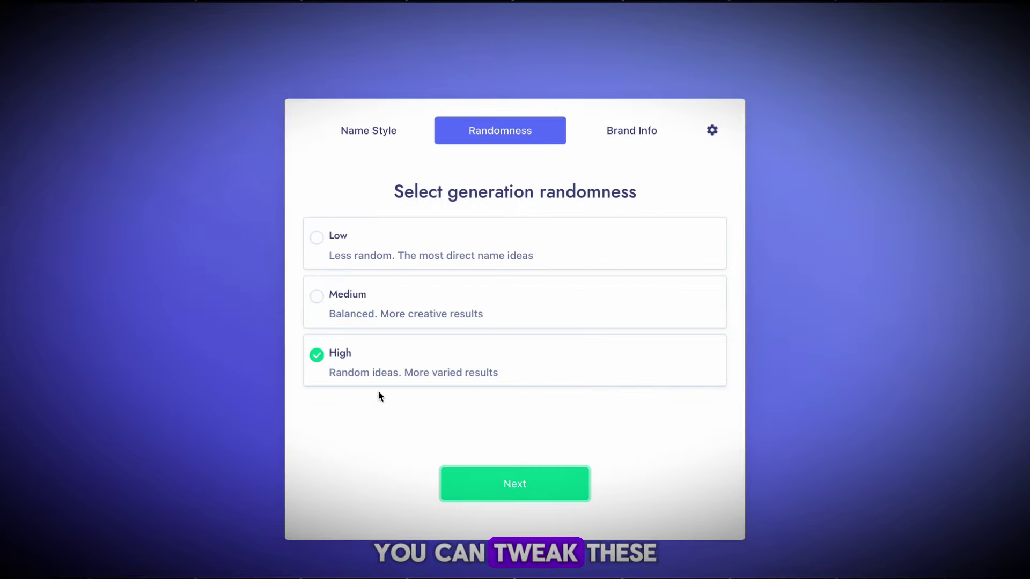
left_click(514, 493)
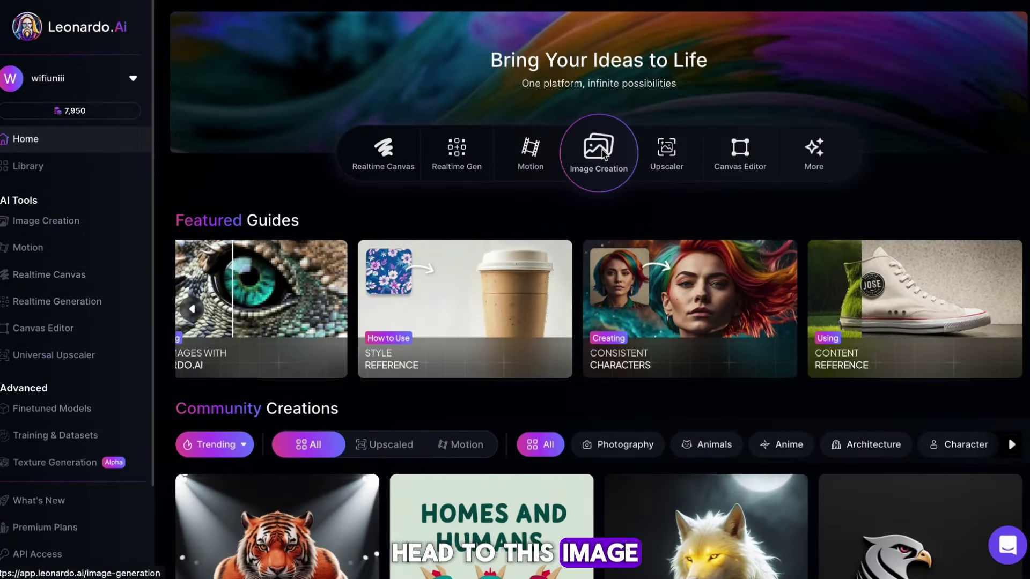
Enter Leonardo.Ai Image Creation, dismiss the guidance popup, and show the Presets gallery
left_click(604, 154)
left_click(452, 67)
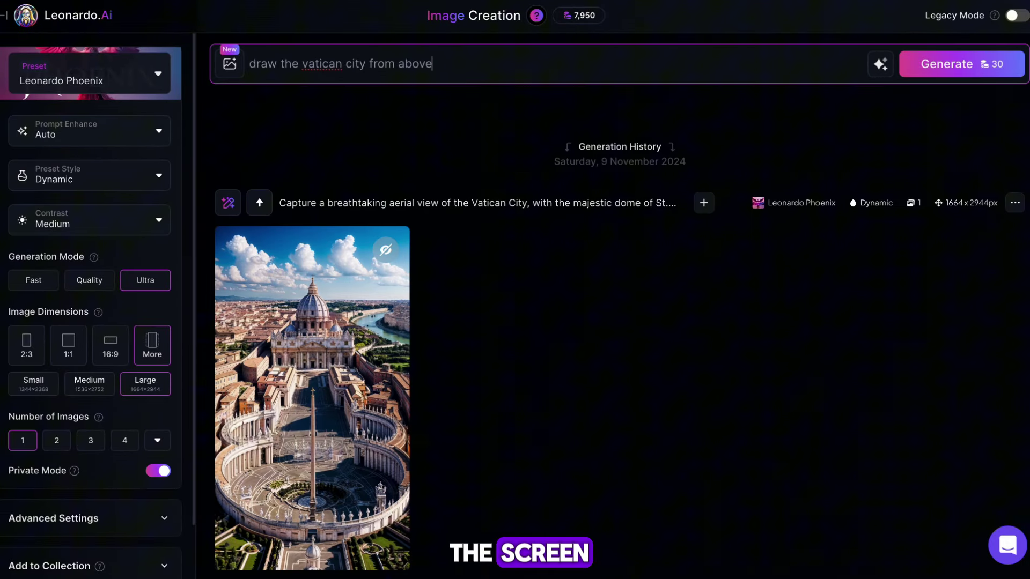
left_click(350, 118)
left_click(131, 84)
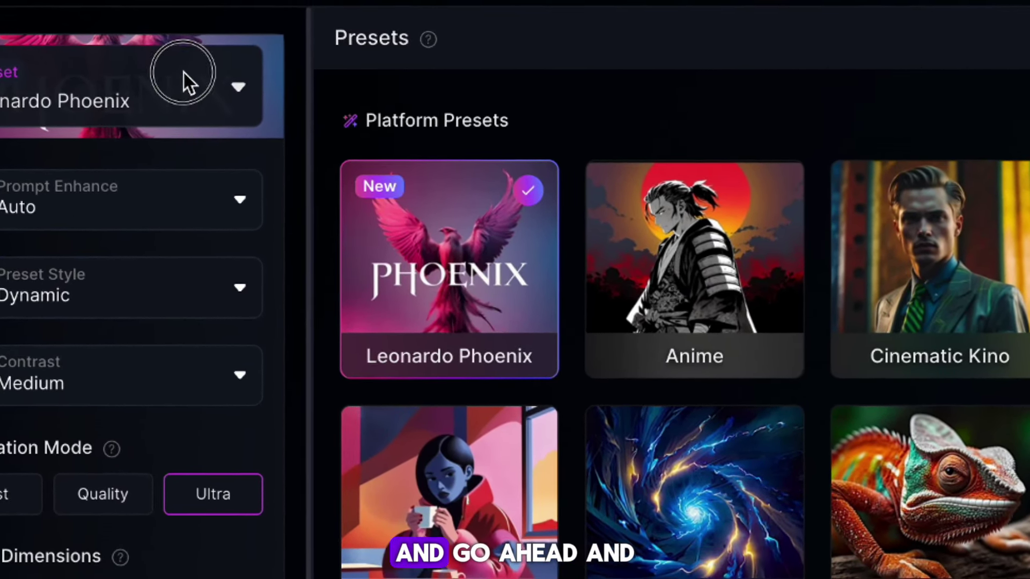
Keep the Leonardo Phoenix preset, use Ultra mode at 1:1, and type the prompt '2 lovers'
left_click(198, 63)
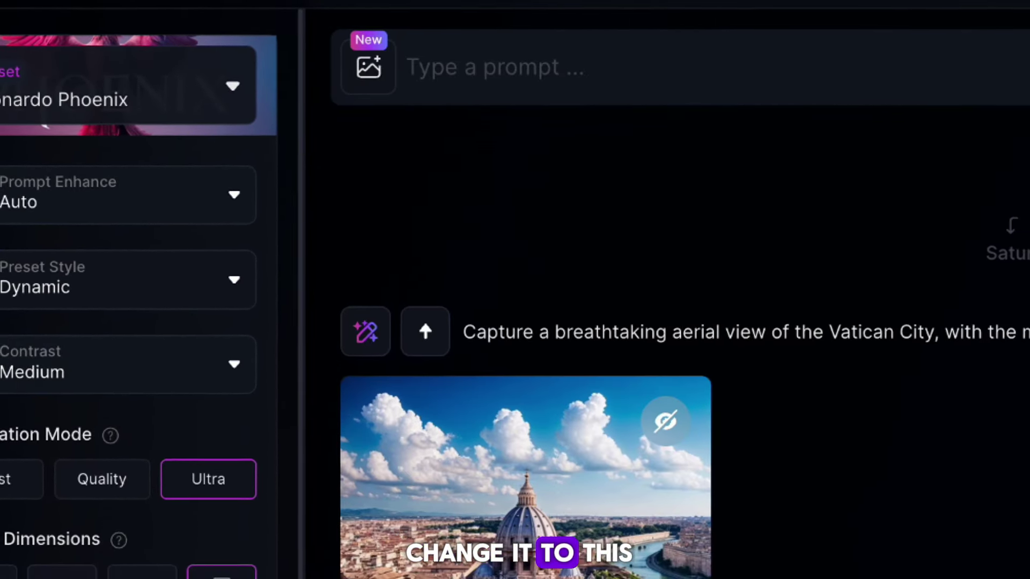
left_click_drag(6, 448, 91, 446)
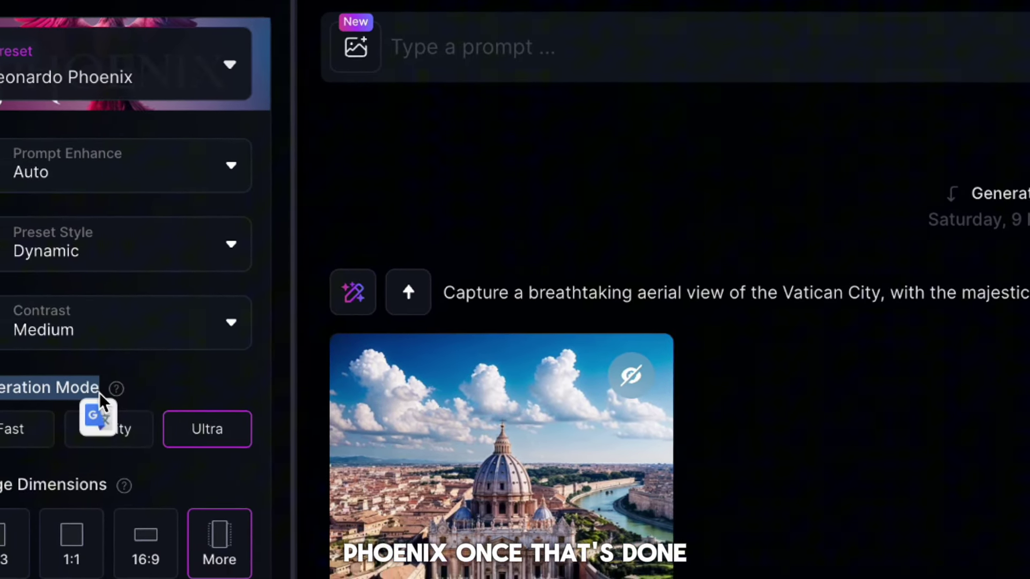
left_click(92, 425)
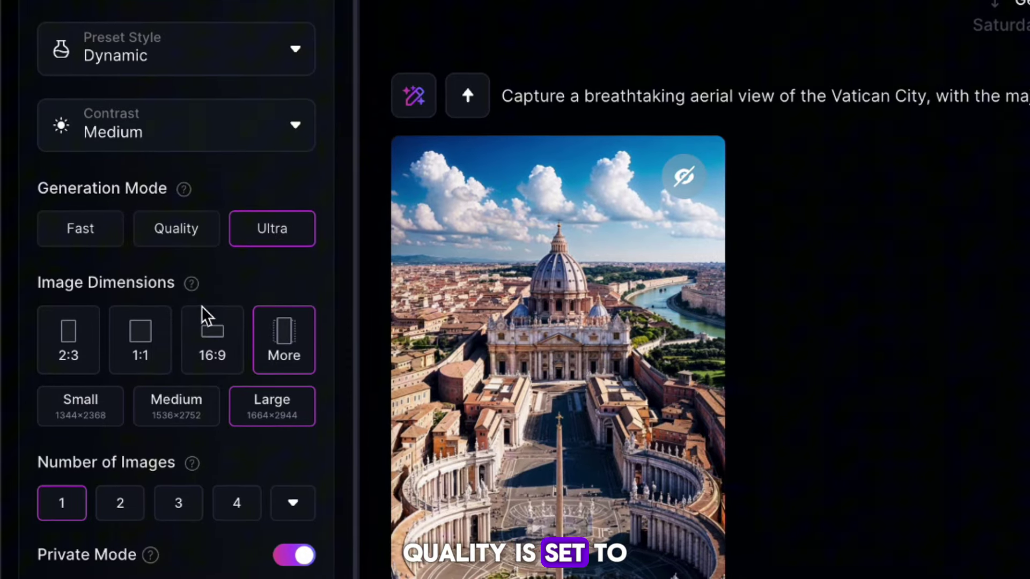
left_click(140, 343)
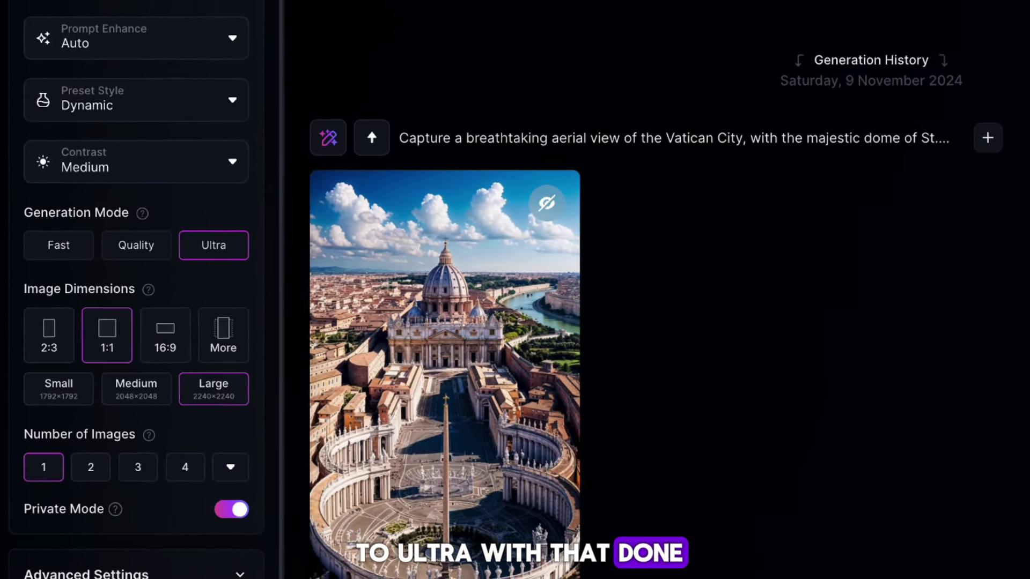
type("2 lovers")
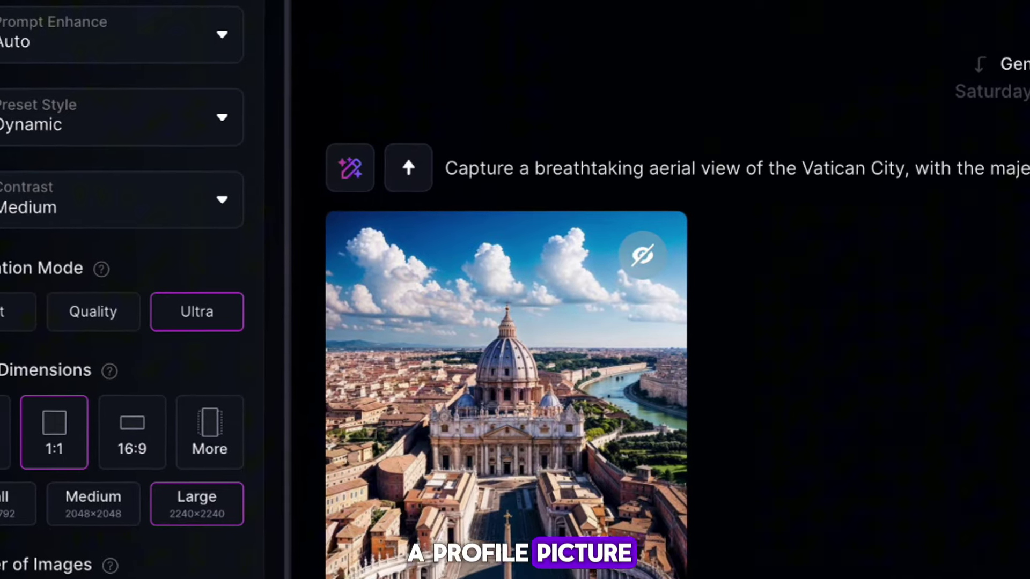
key("Return")
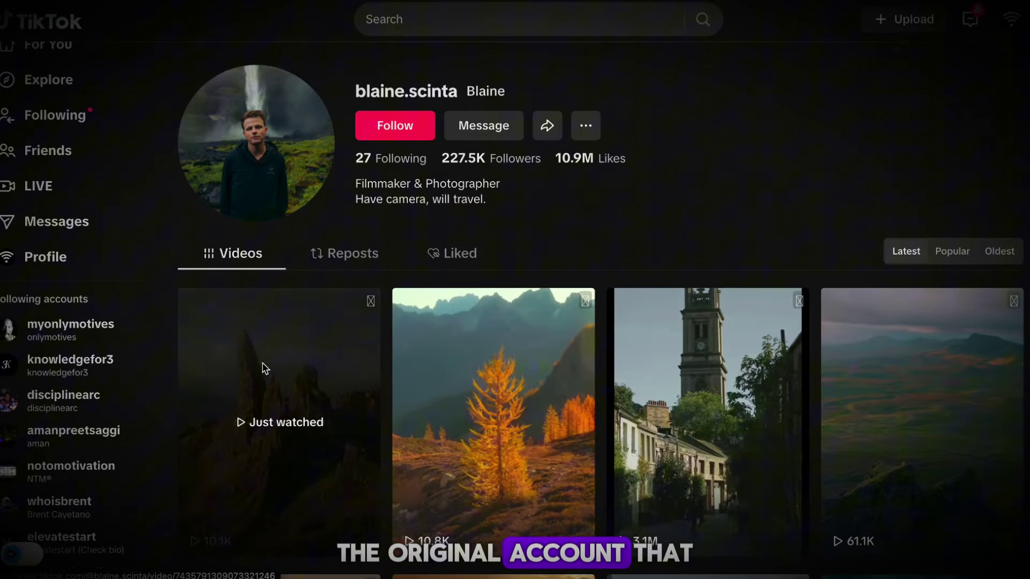
Play the first landscape video from the profile and show its Download video menu
left_click(271, 353)
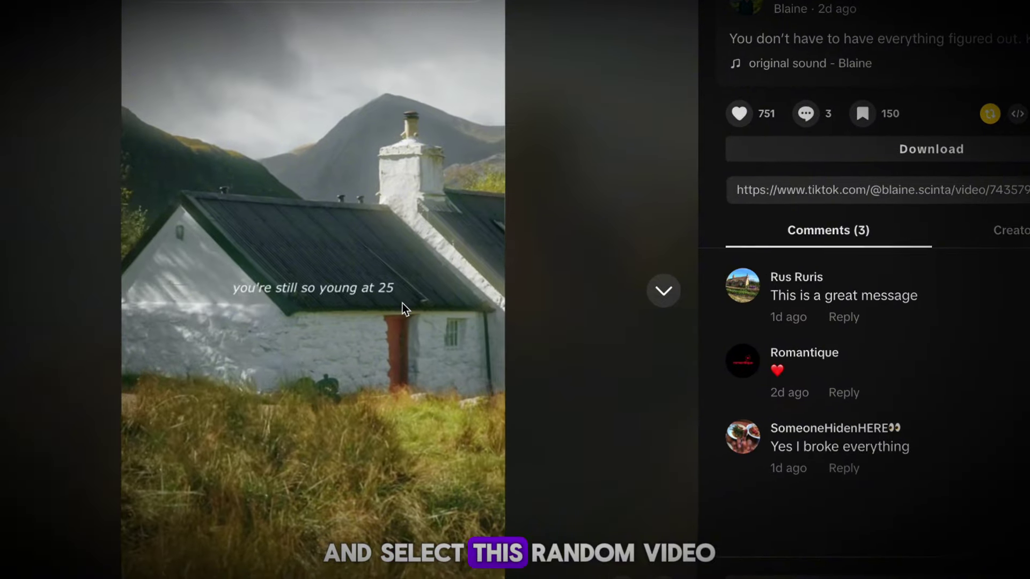
right_click(398, 303)
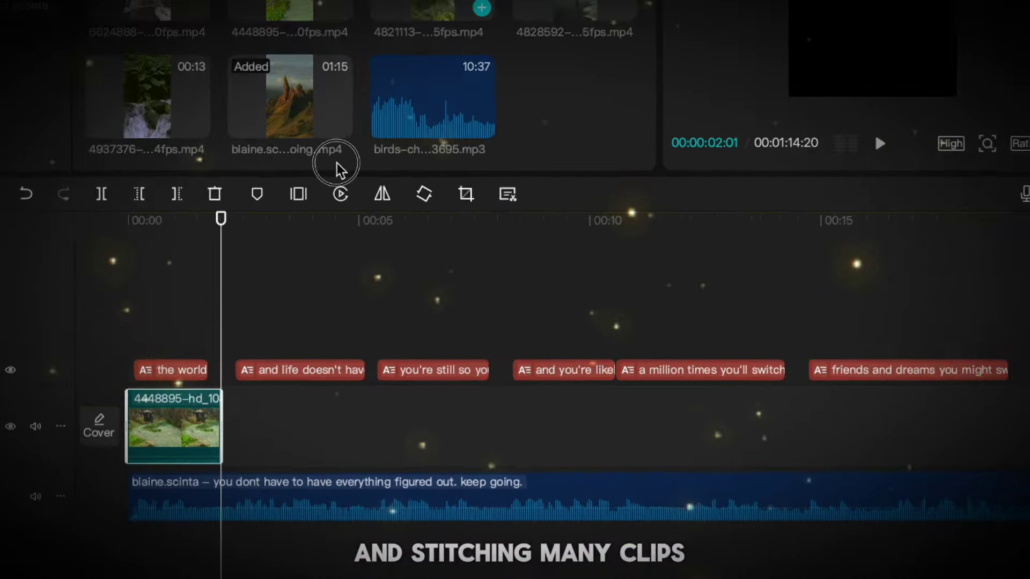
Place another stock nature clip on the CapCut timeline right after the first clip
left_click_drag(311, 219, 250, 388)
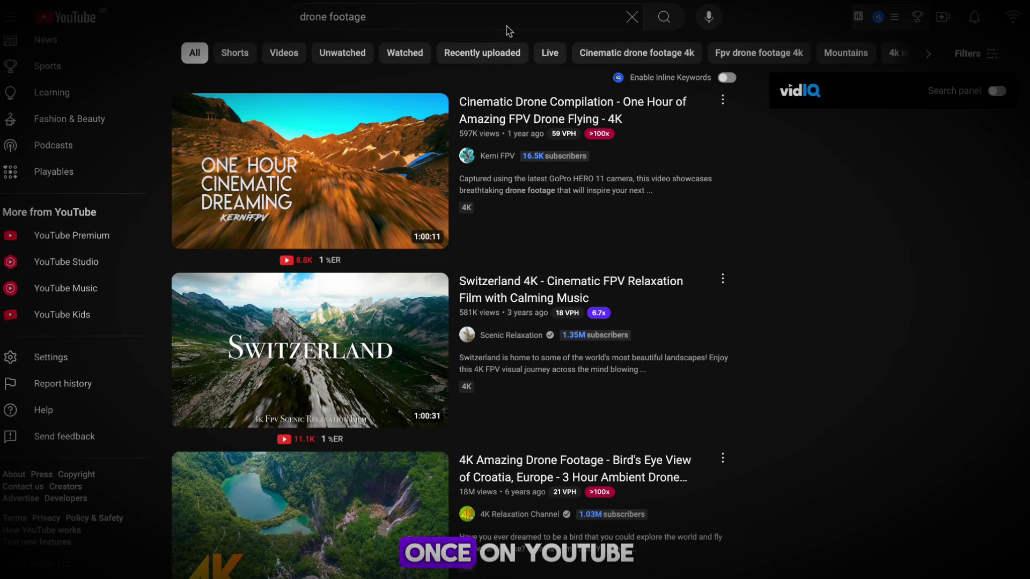
left_click(457, 22)
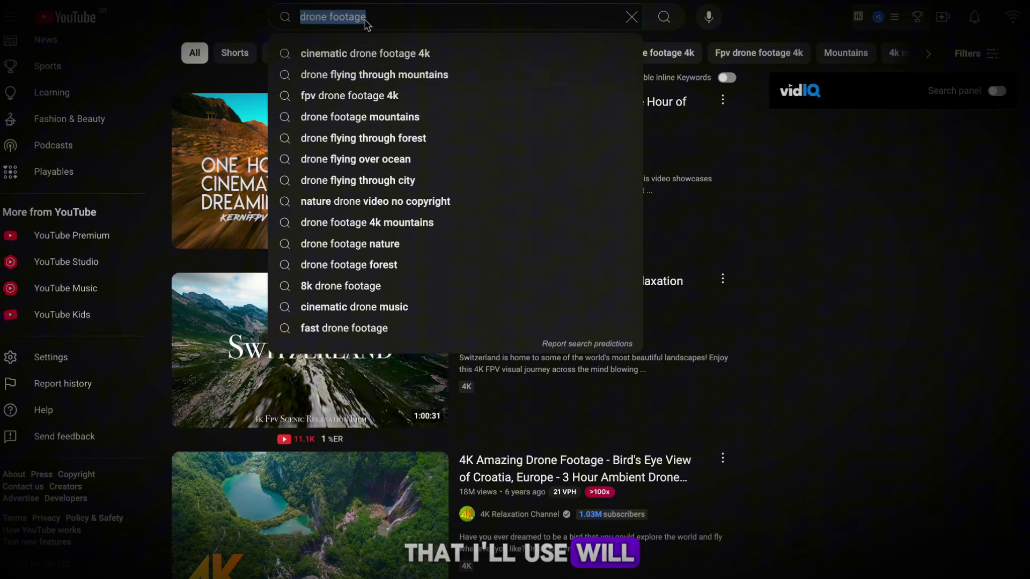
Browse the YouTube 'drone footage' search results
left_click(245, 24)
mouse_move(272, 160)
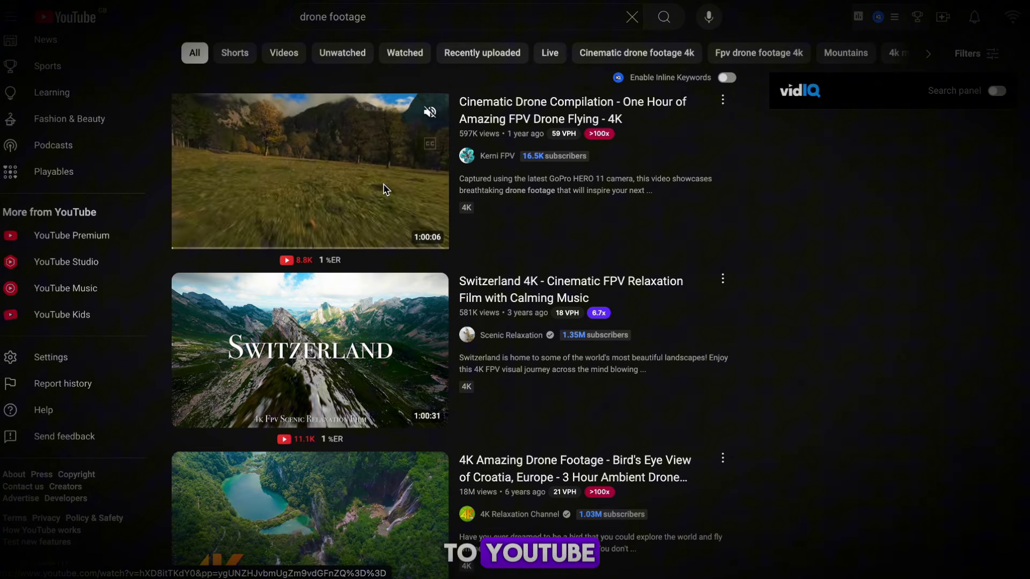
mouse_move(362, 356)
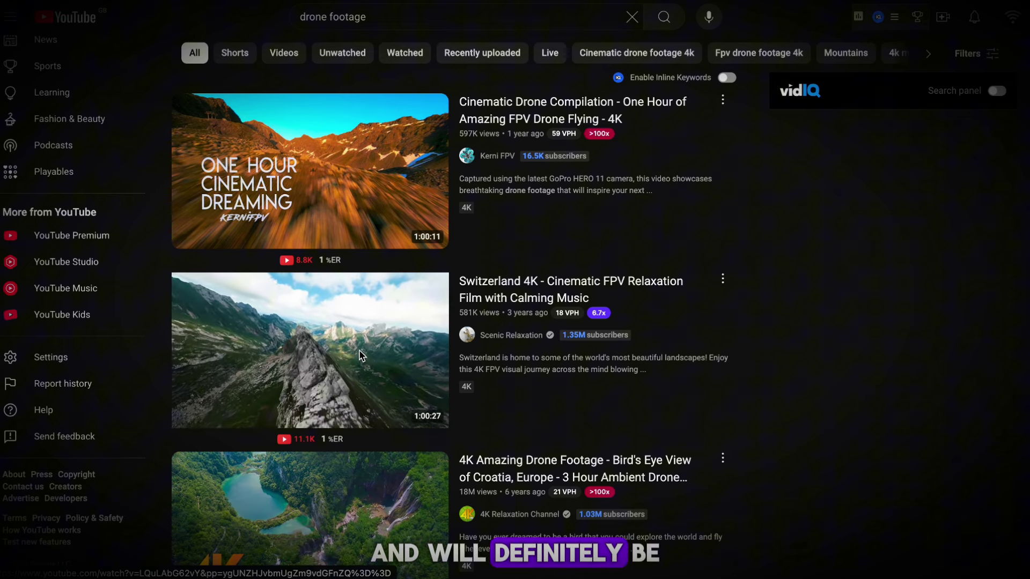
scroll(360, 355, "down", 4)
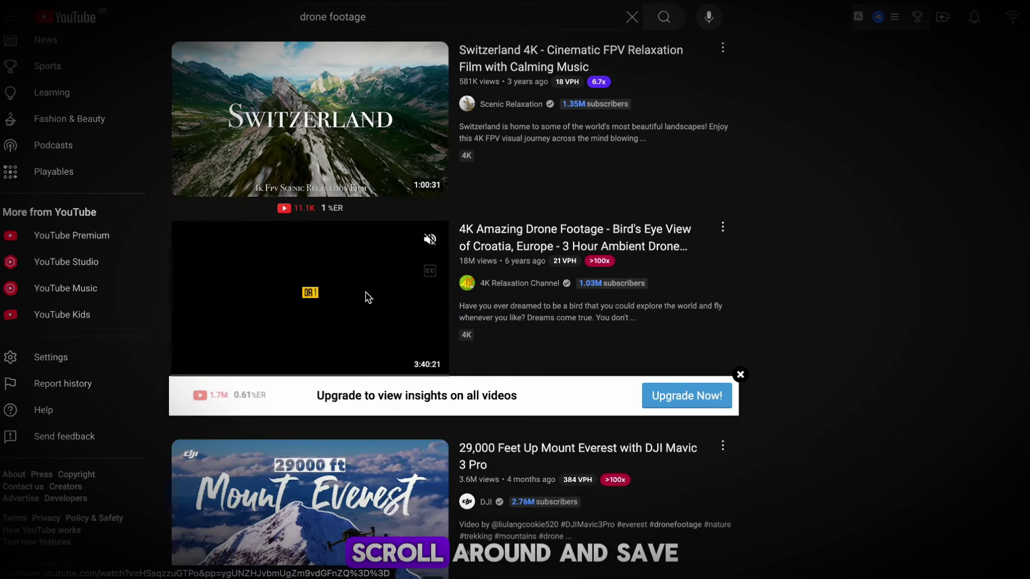
scroll(368, 297, "down", 3)
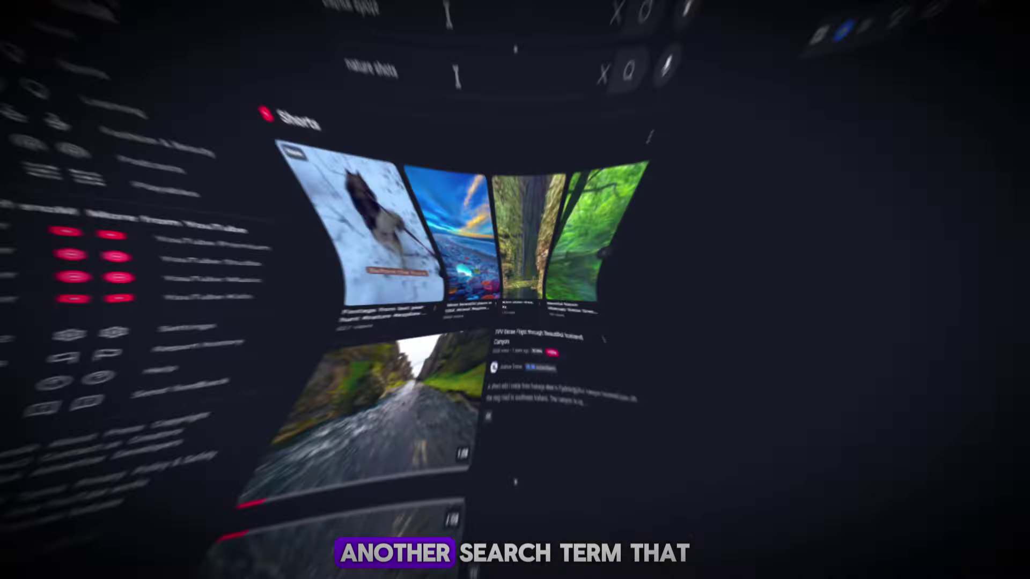
Search YouTube for 'nature shots' and scroll through the results
left_click(400, 19)
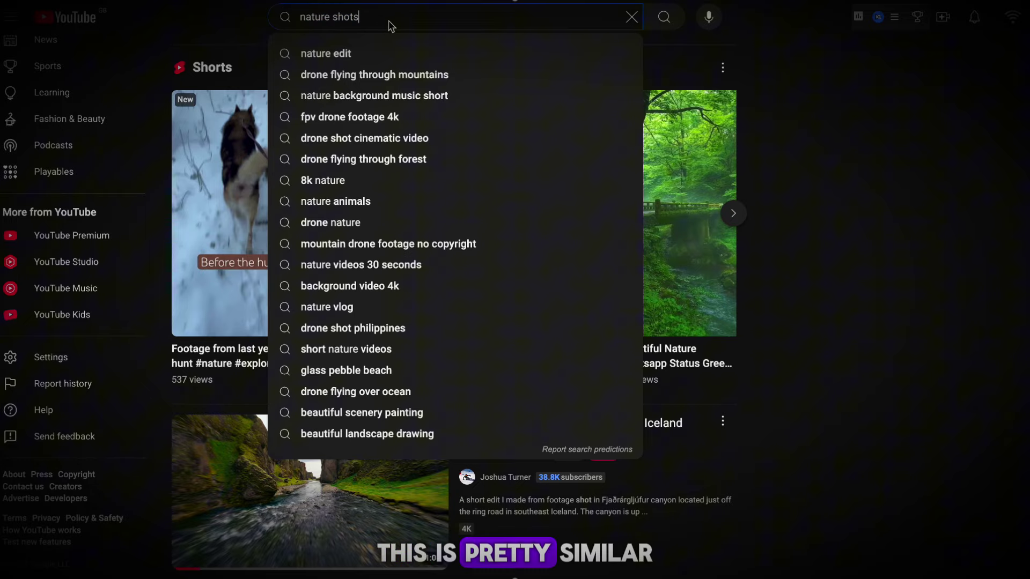
left_click(837, 137)
scroll(803, 338, "down", 10)
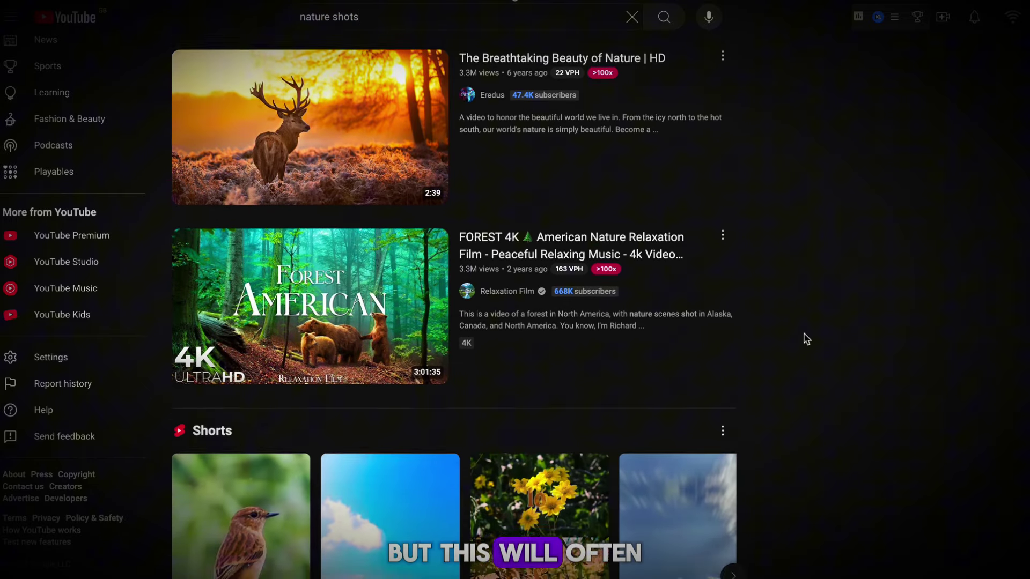
scroll(806, 339, "down", 7)
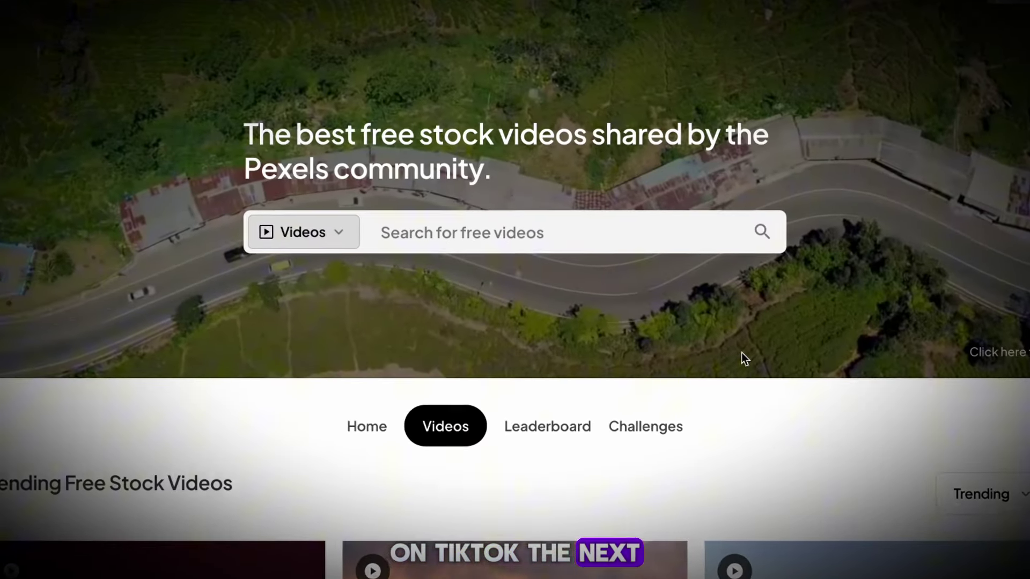
Search Pexels videos for 'nature' and scroll through the results
left_click(334, 234)
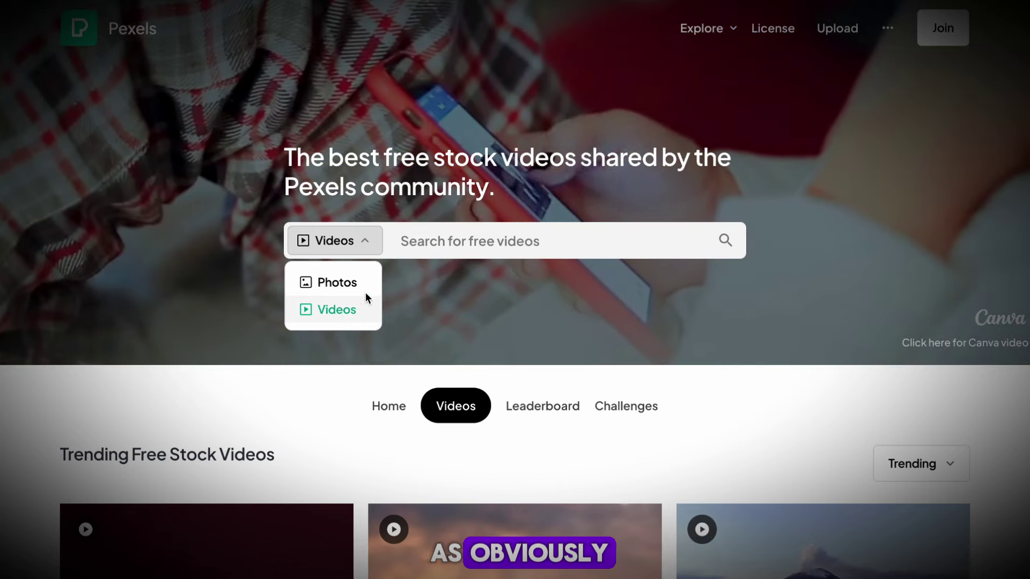
left_click(424, 242)
left_click(424, 243)
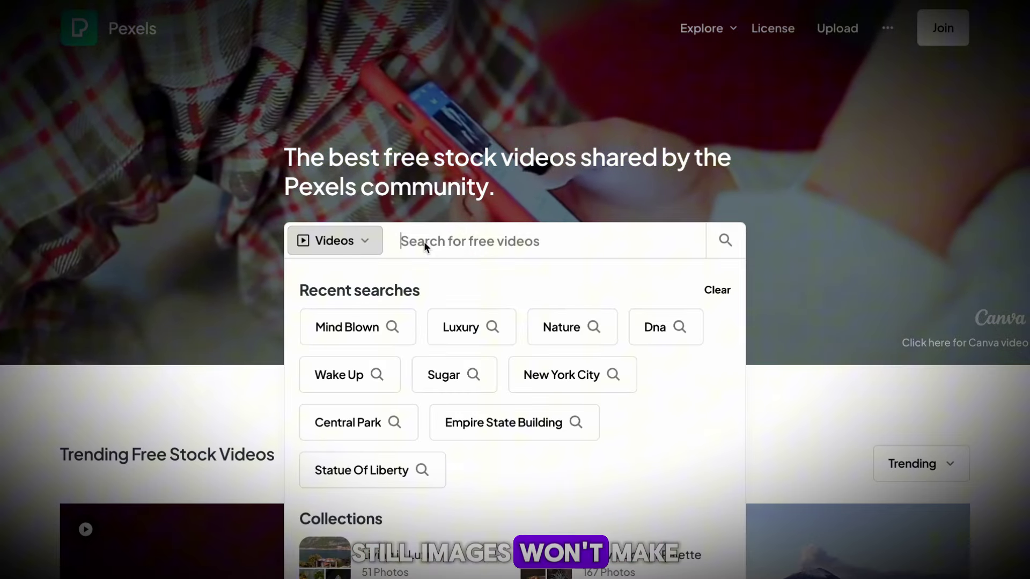
type("nature")
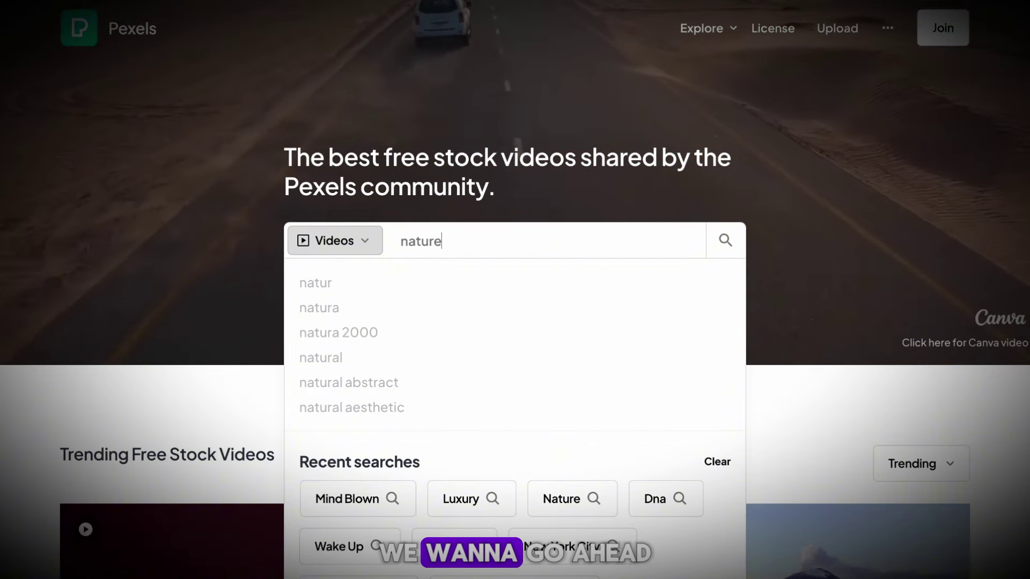
key("Return")
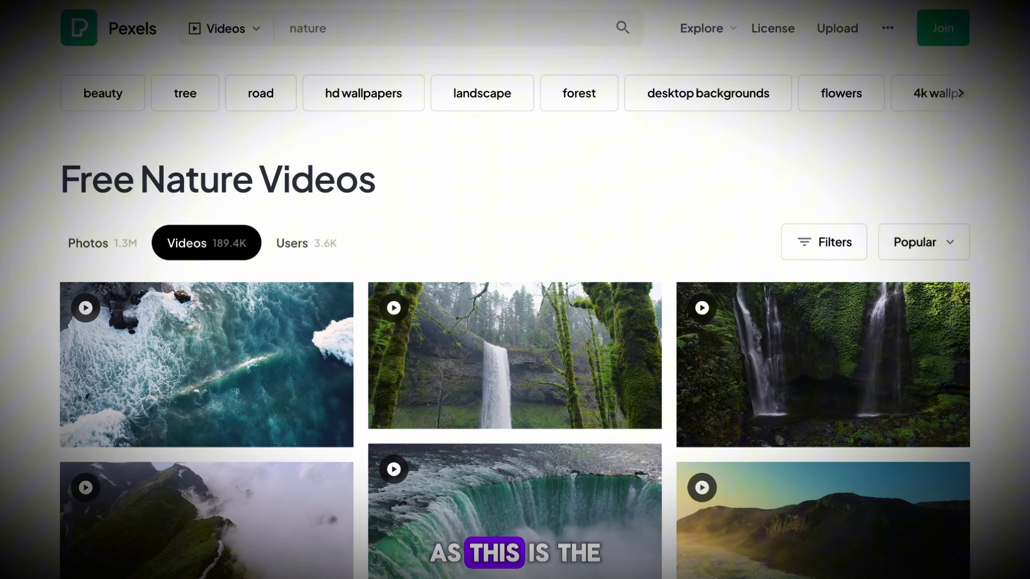
scroll(128, 276, "down", 2)
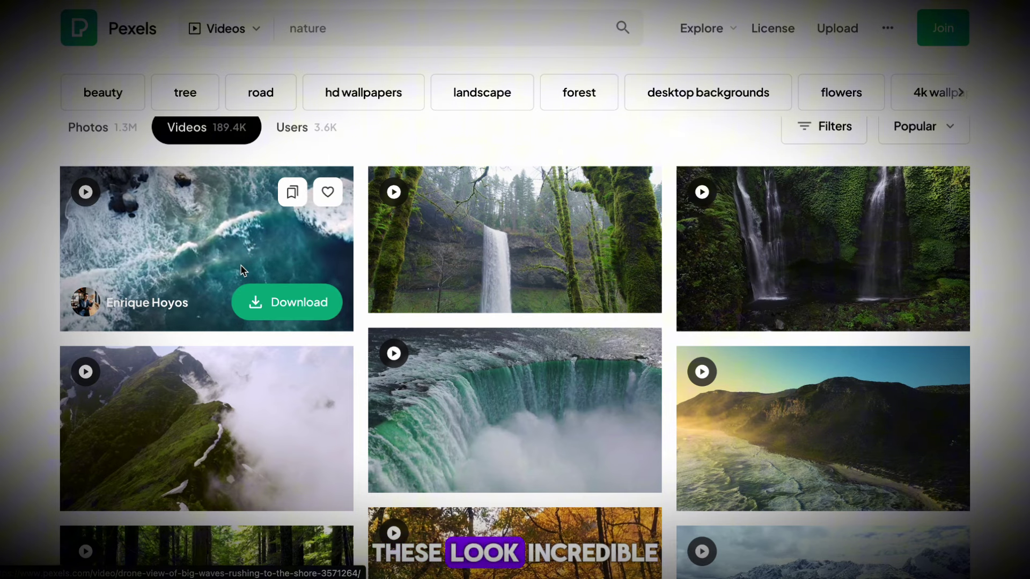
scroll(243, 271, "down", 6)
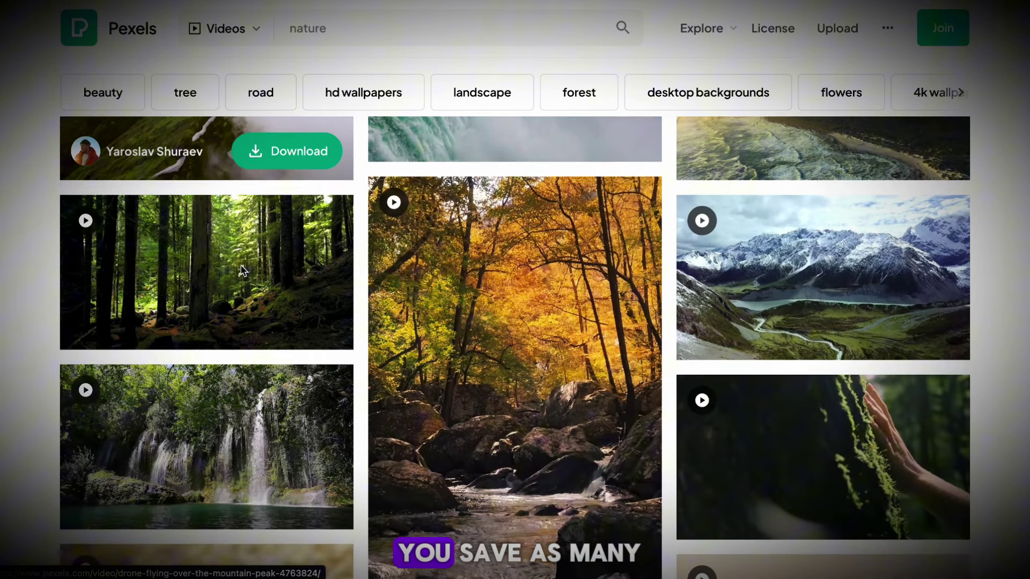
scroll(243, 271, "down", 3)
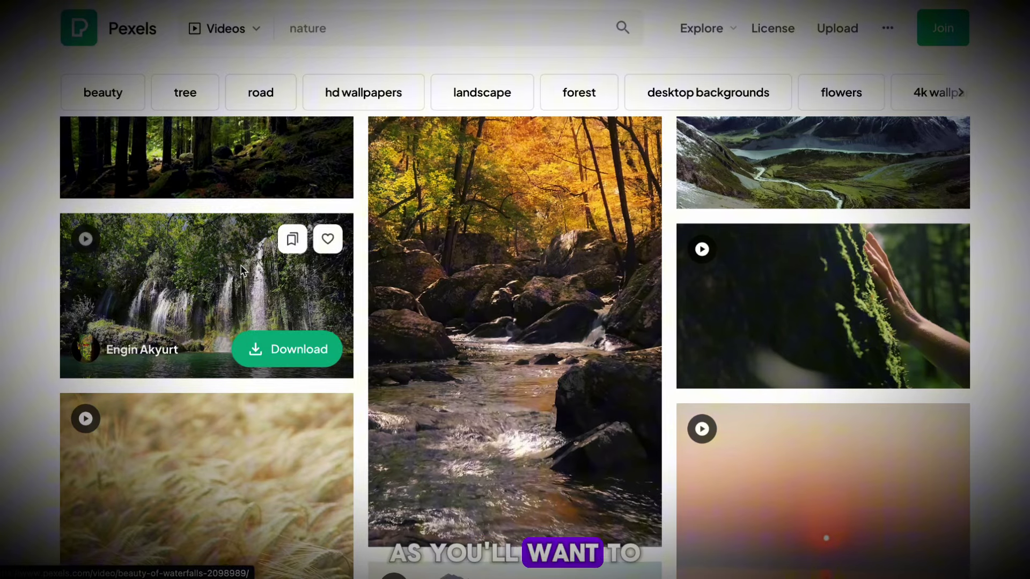
scroll(242, 271, "down", 3)
scroll(242, 269, "up", 15)
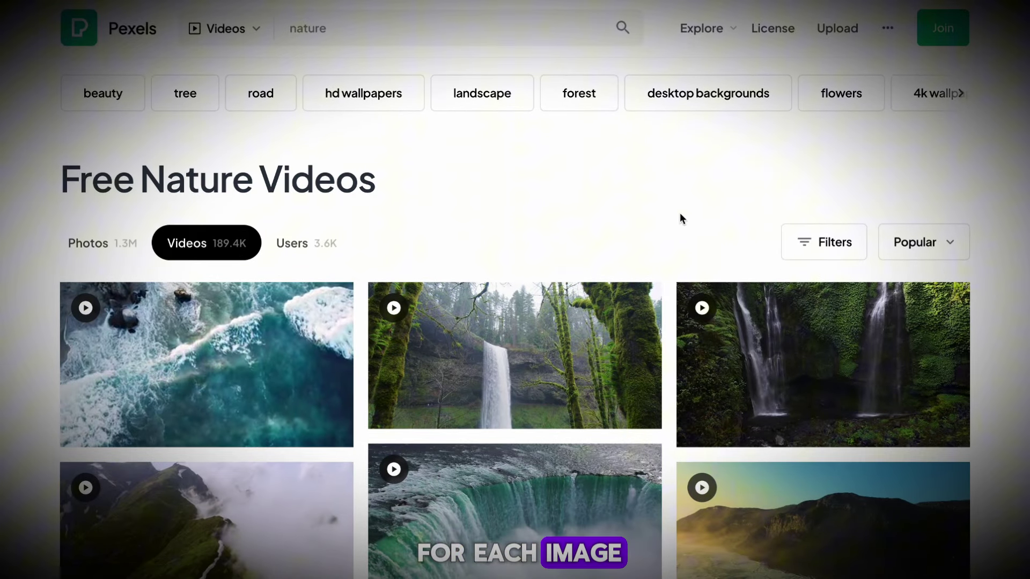
Filter the nature results to Vertical orientation and browse the clips
left_click(846, 243)
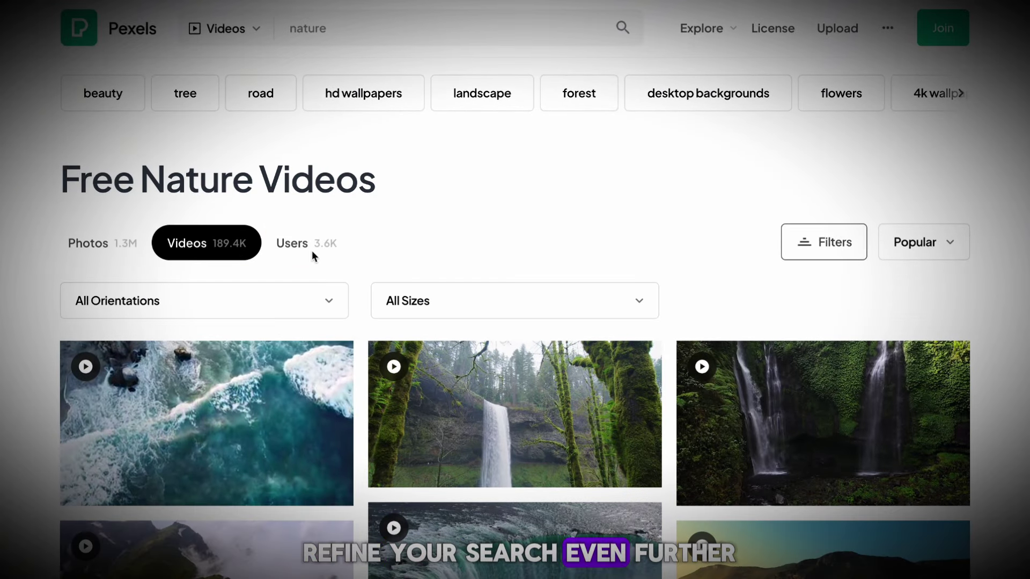
left_click(297, 298)
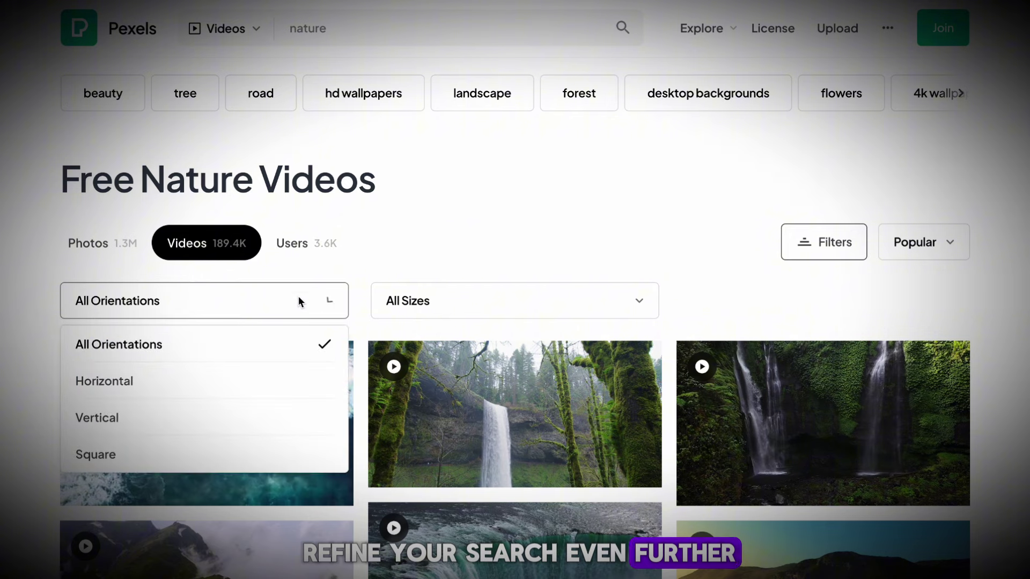
left_click(210, 417)
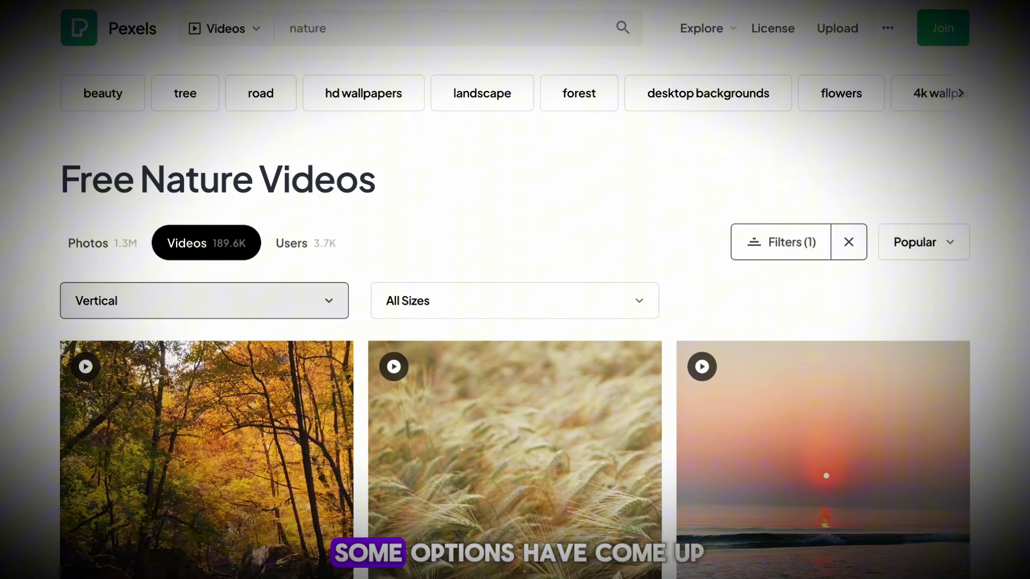
scroll(359, 295, "down", 3)
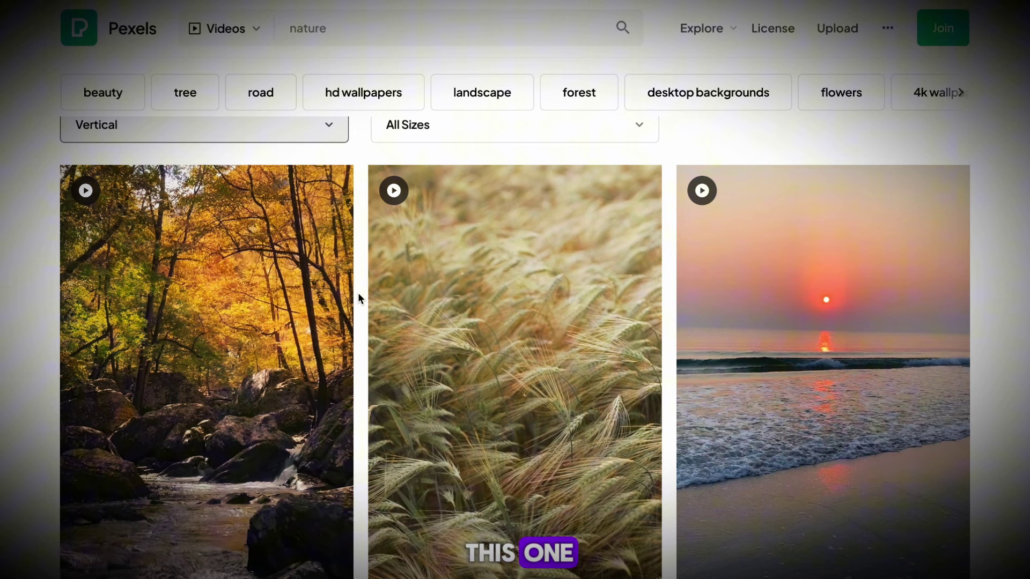
scroll(359, 299, "down", 3)
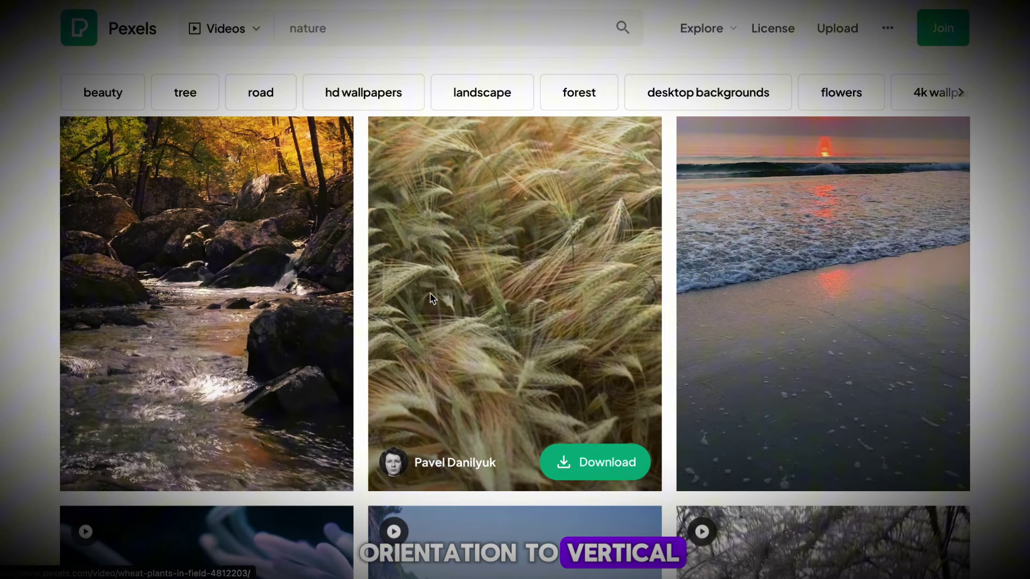
scroll(430, 293, "down", 6)
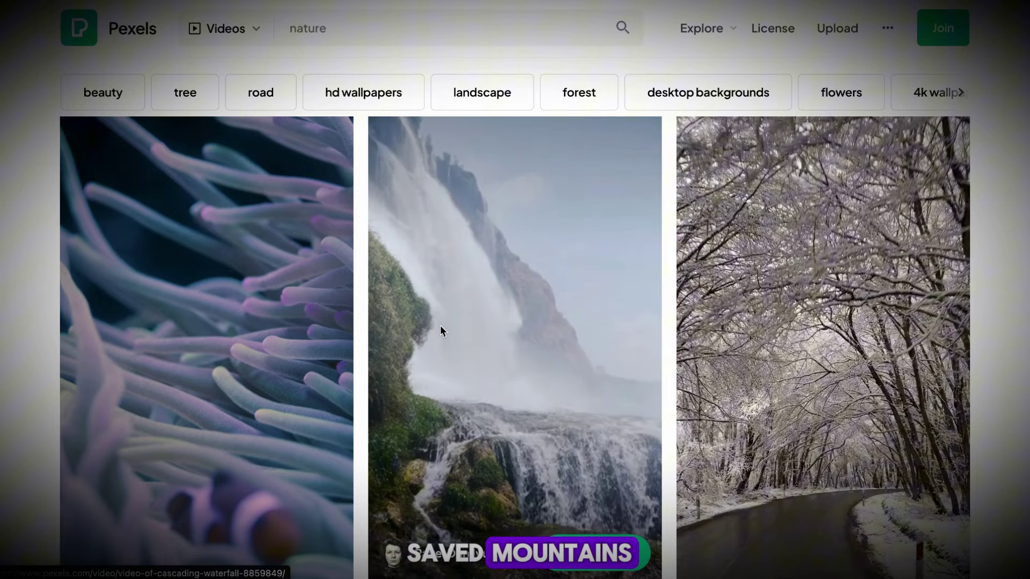
scroll(440, 331, "down", 10)
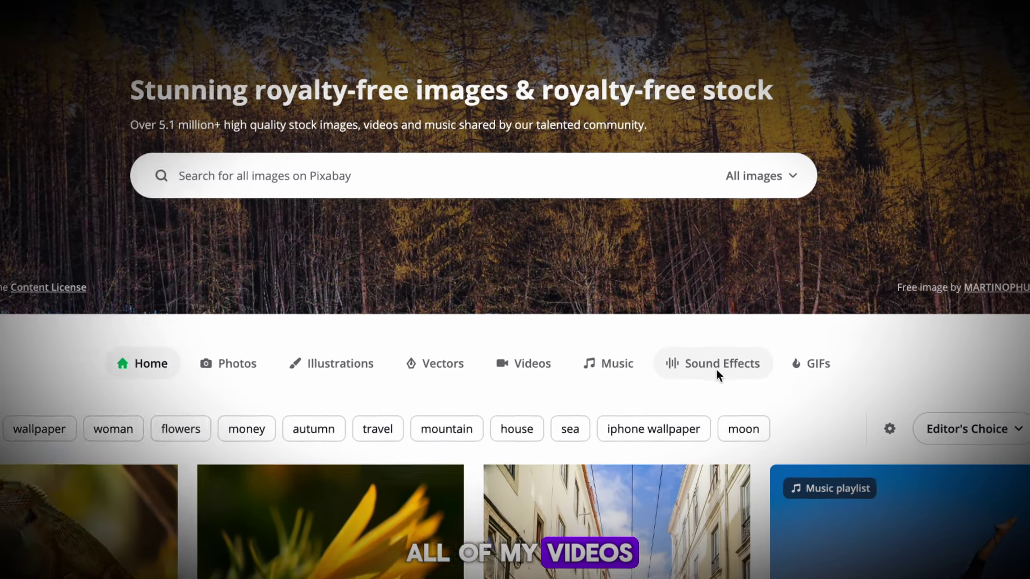
Search Pixabay sound effects for 'birds-chirping' and preview the 10:36 'birds chirping calm' track
left_click(725, 370)
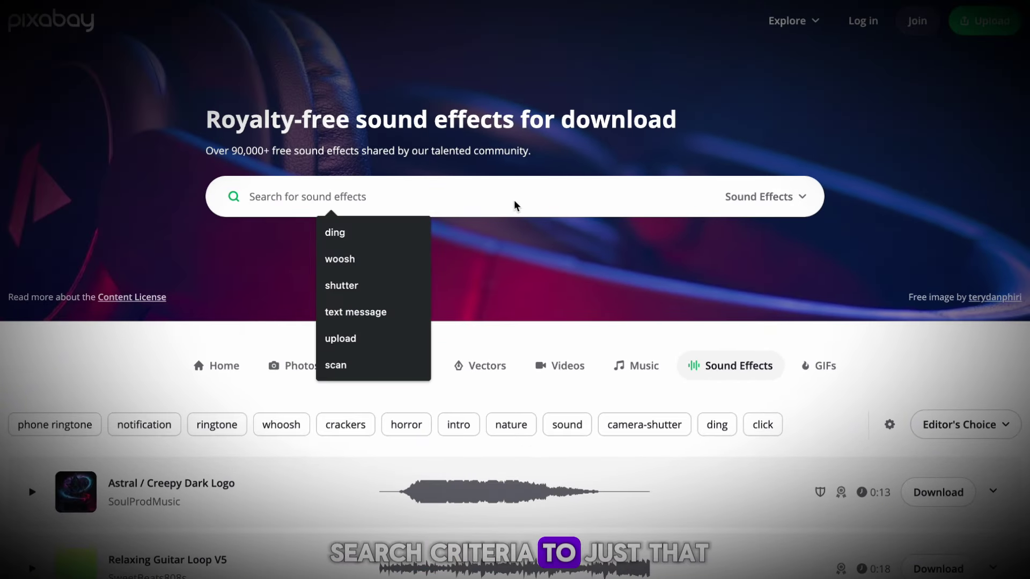
type("birds")
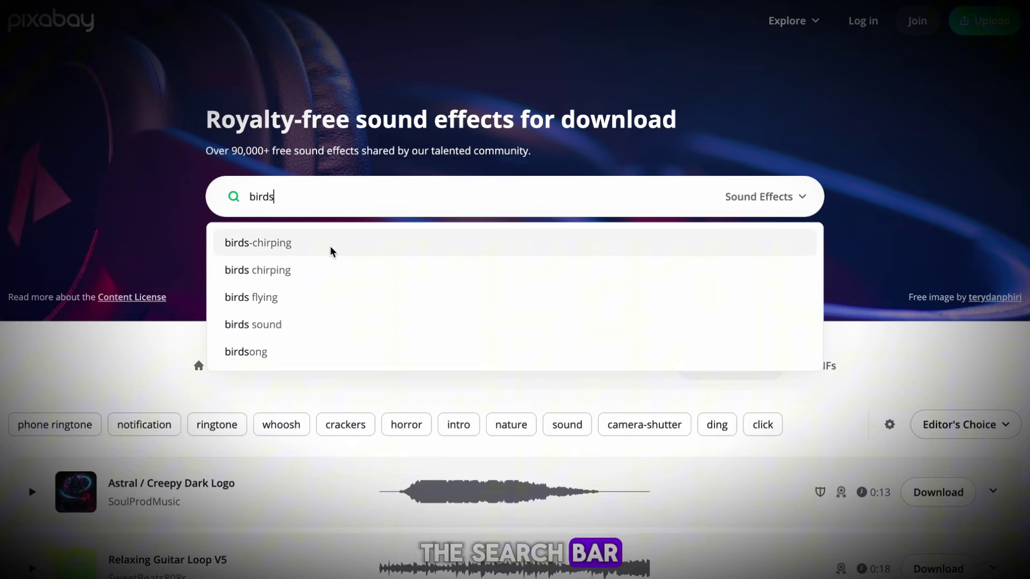
left_click(329, 247)
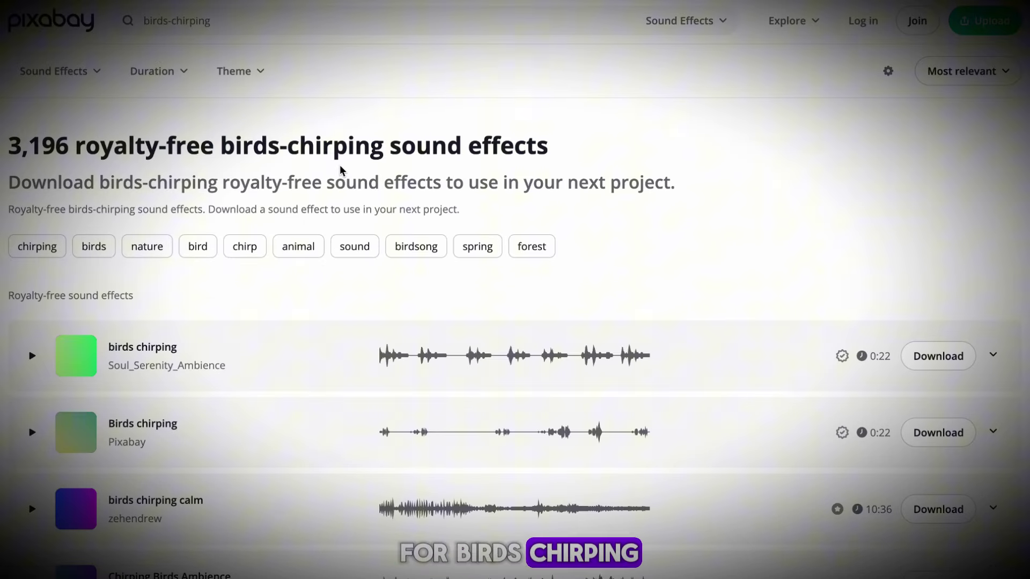
left_click(32, 508)
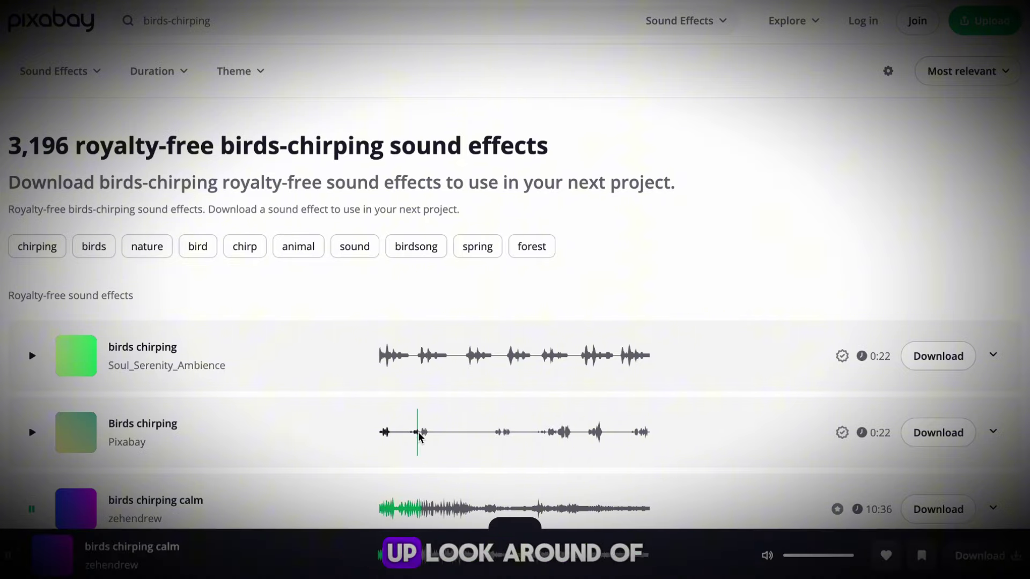
scroll(323, 483, "down", 3)
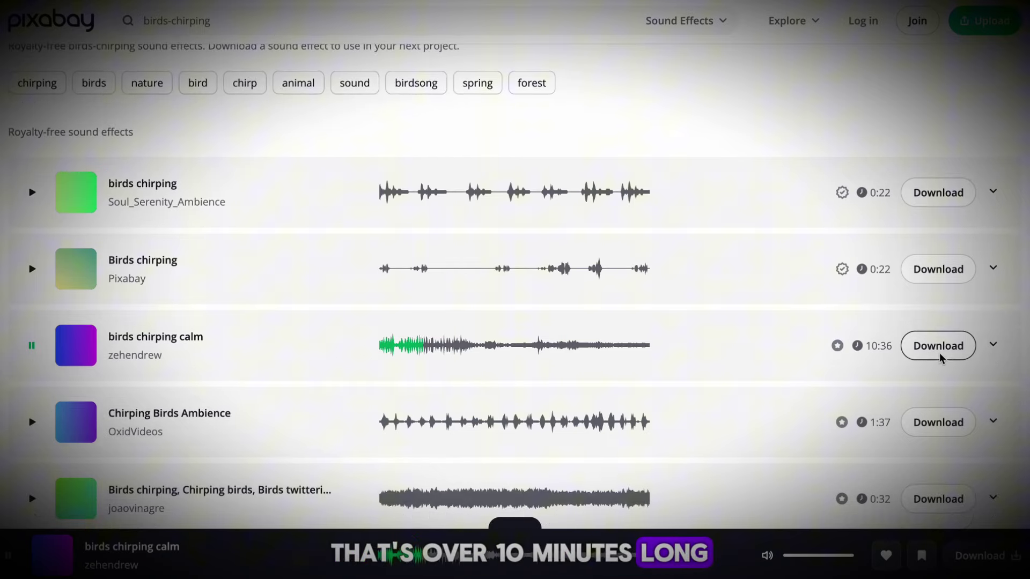
left_click_drag(894, 354, 903, 354)
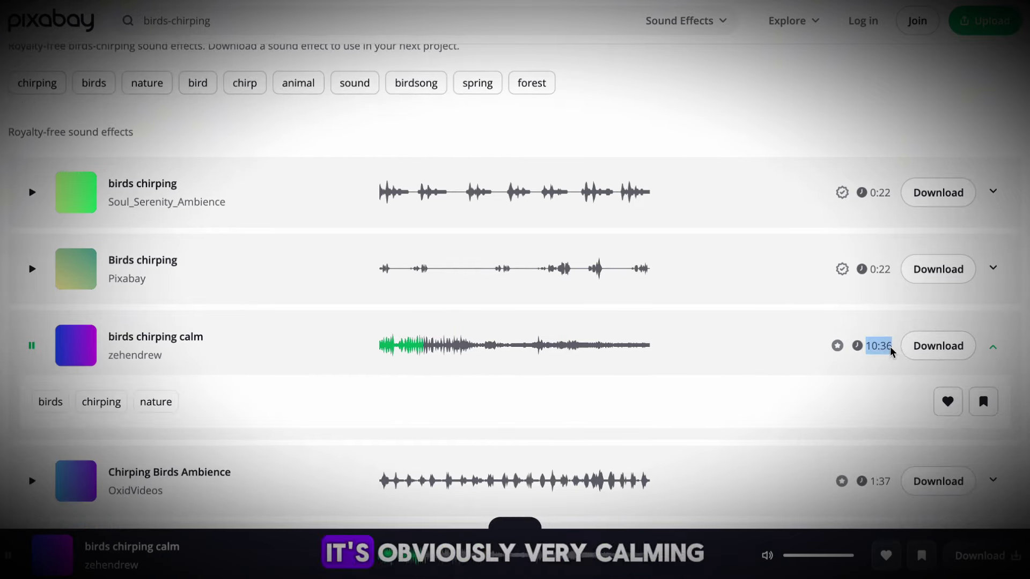
left_click(891, 349)
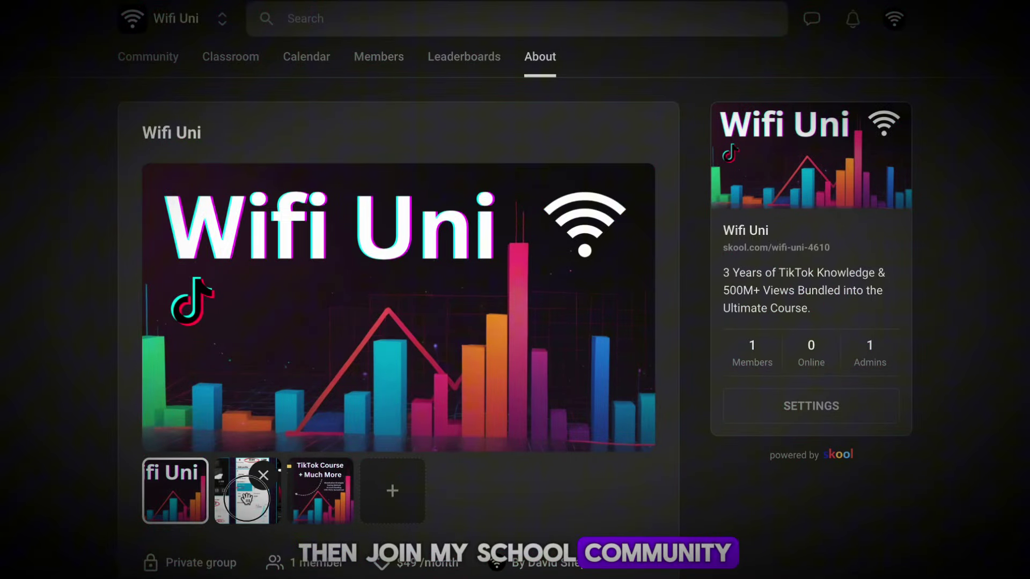
View the Wifi Uni About gallery's analytics image, then the TikTok Course + Much More image
left_click(246, 499)
left_click(324, 505)
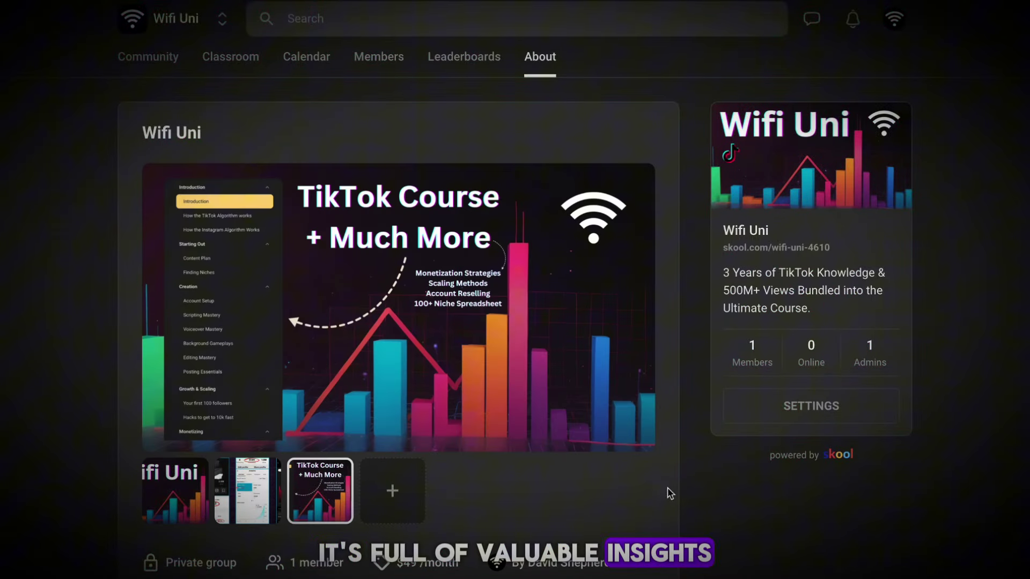
scroll(696, 506, "down", 5)
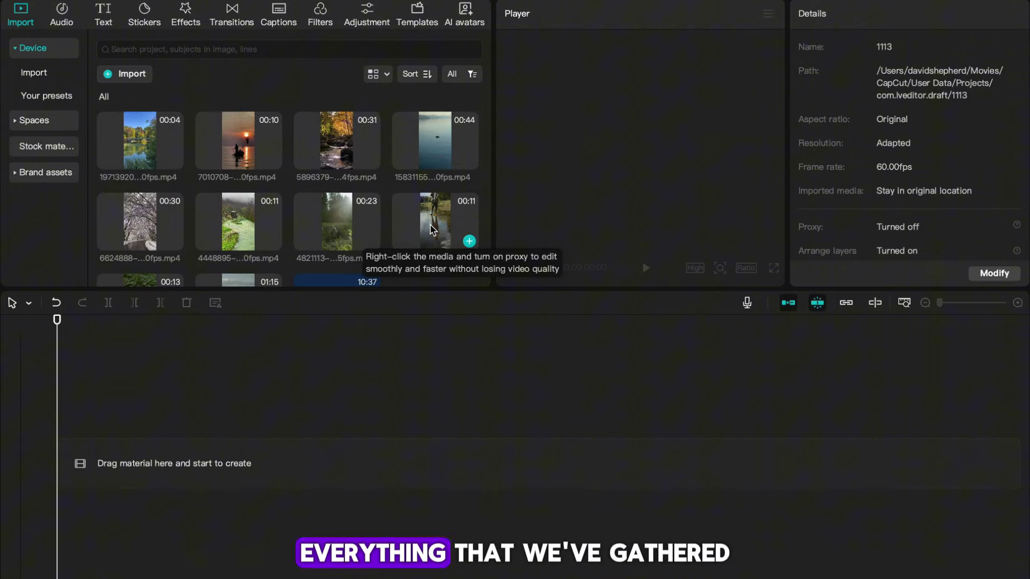
Put the 01:15 clip on the timeline, extract its audio, and delete the video clip
left_click_drag(97, 127, 438, 254)
left_click(438, 254)
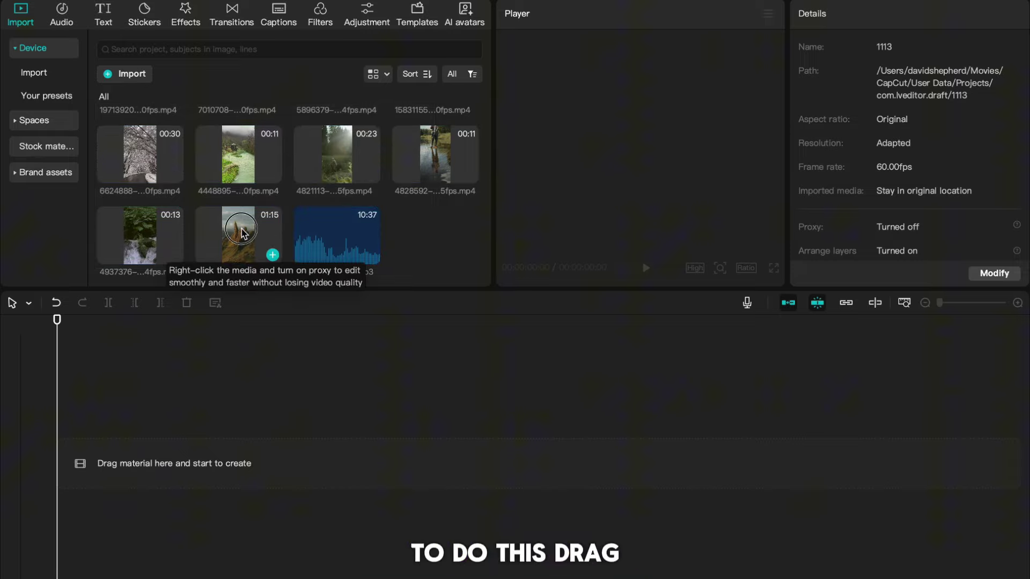
left_click_drag(230, 222, 69, 493)
left_click(218, 470)
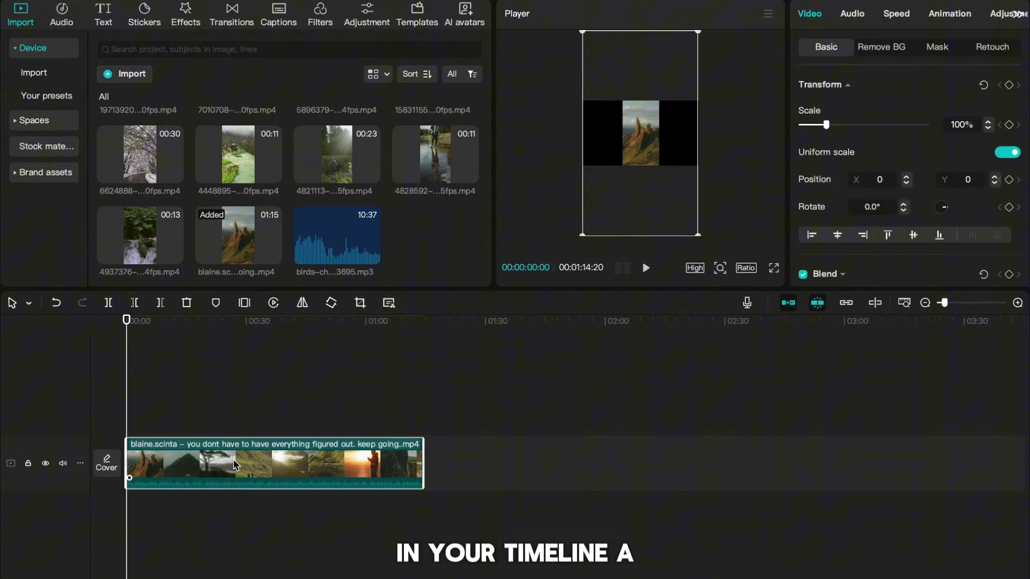
right_click(234, 464)
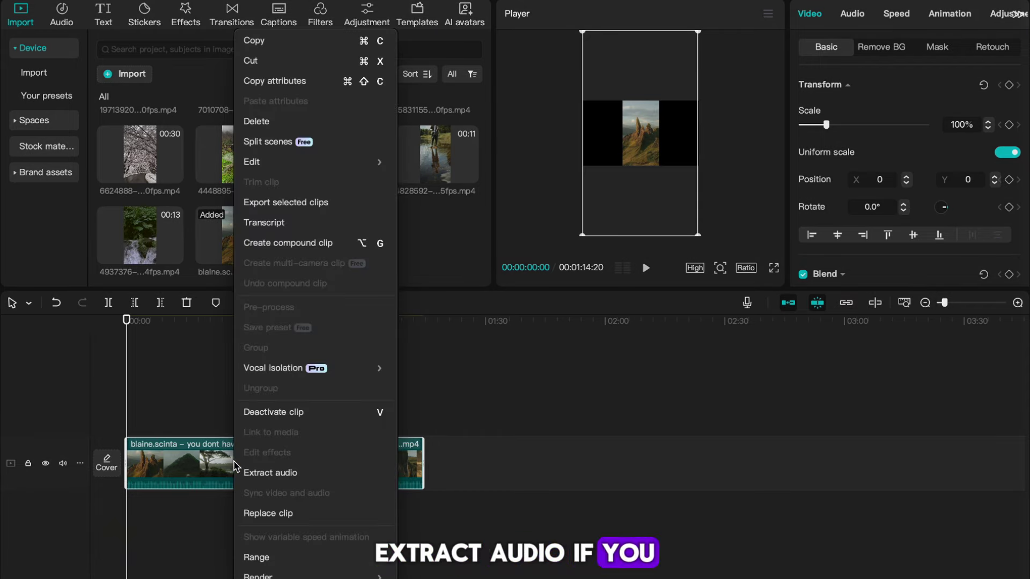
left_click(290, 474)
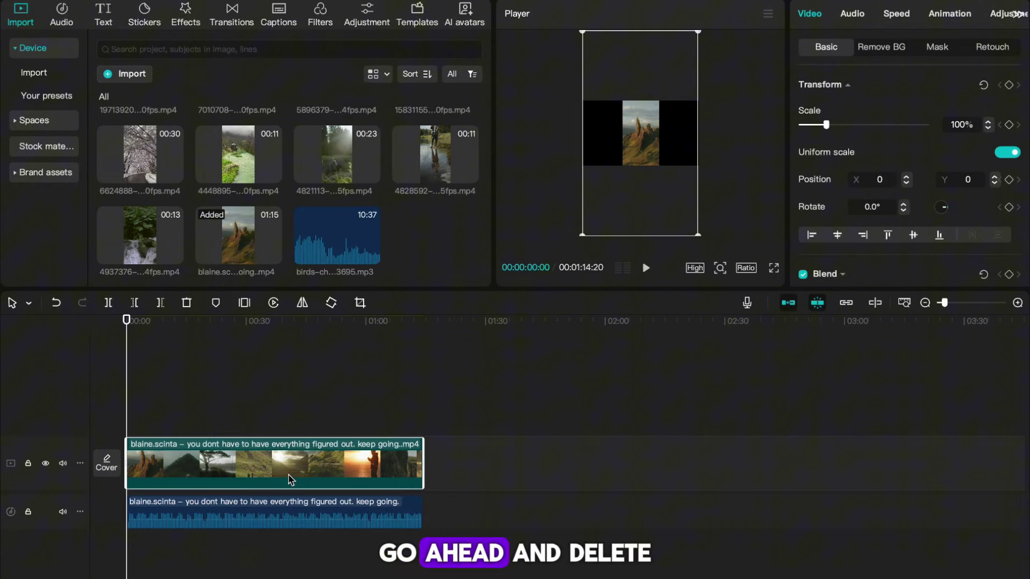
key("Delete")
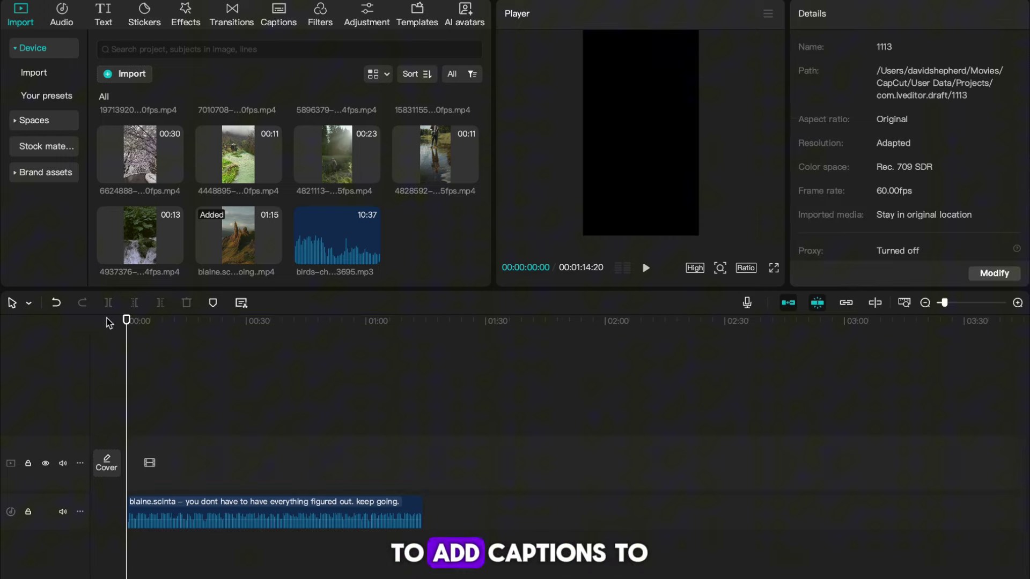
Auto-generate English captions from the voiceover, then zoom the timeline to show the caption clips
left_click(104, 15)
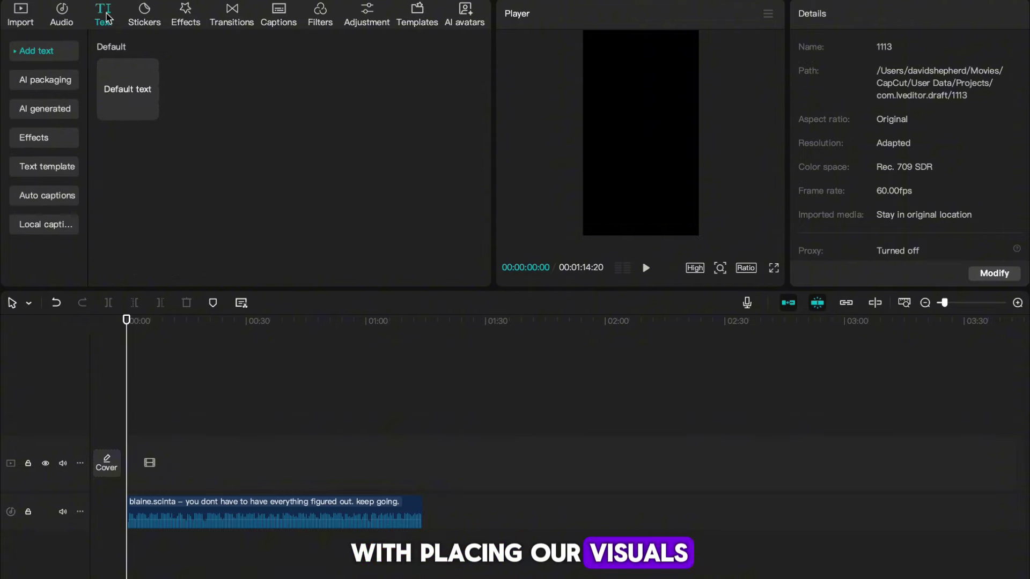
left_click(48, 198)
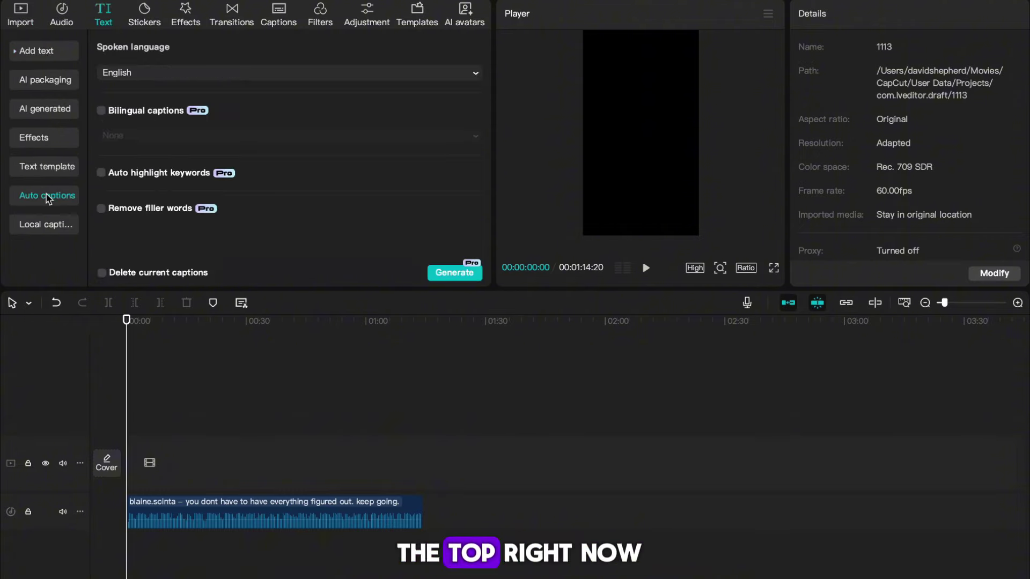
left_click(453, 274)
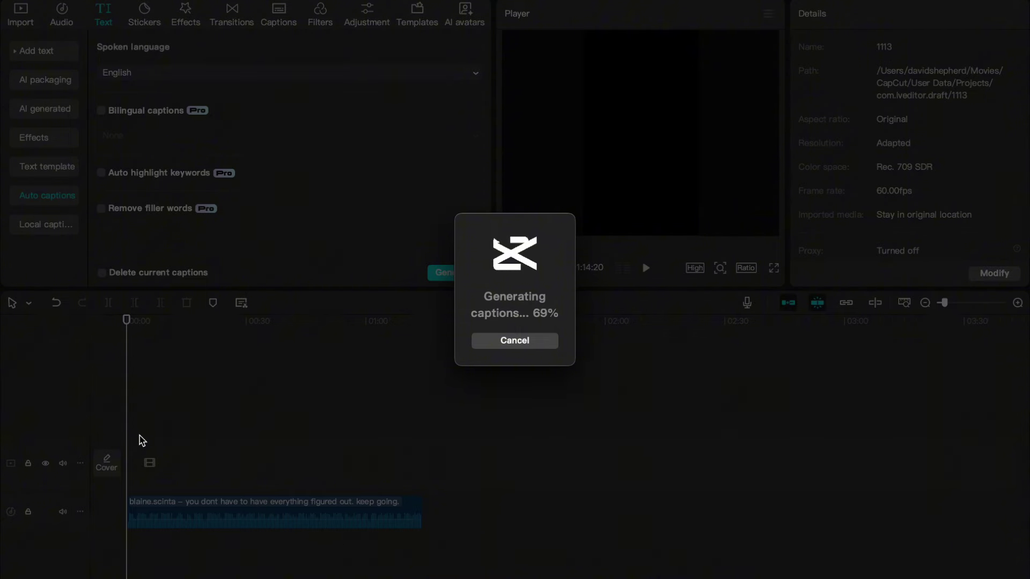
scroll(152, 399, "up", 5)
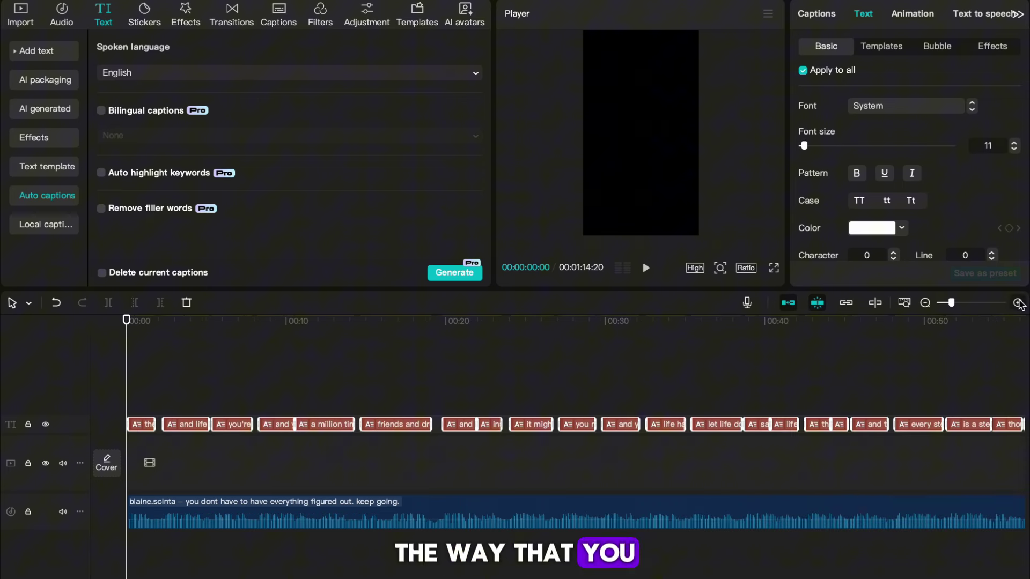
left_click(147, 384)
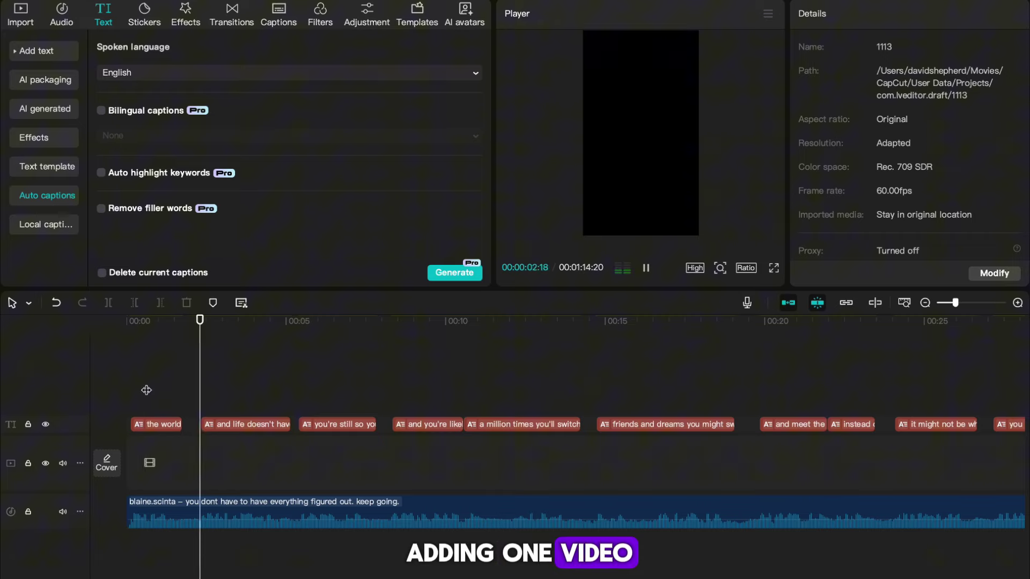
Place clips 4448895 and 4821113 at the start of the video track, each trimmed short
left_click_drag(150, 382, 120, 354)
left_click(25, 22)
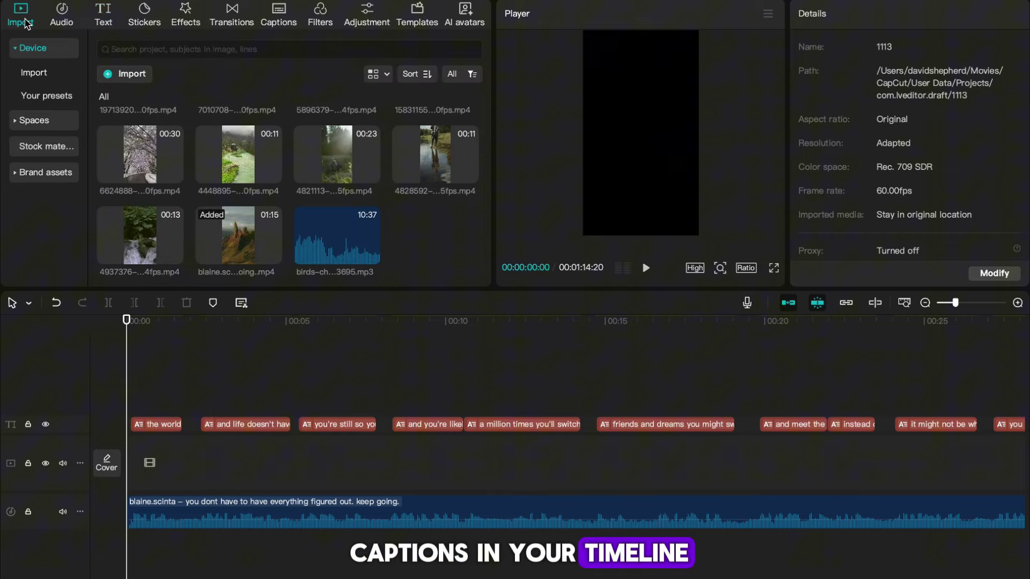
left_click_drag(222, 149, 129, 461)
left_click_drag(126, 324, 298, 346)
key("w")
left_click(371, 174)
key("w")
Add clips 4828592 and 6624888 after them, trimming each to a short length
left_click_drag(435, 158, 304, 439)
left_click_drag(300, 325, 386, 339)
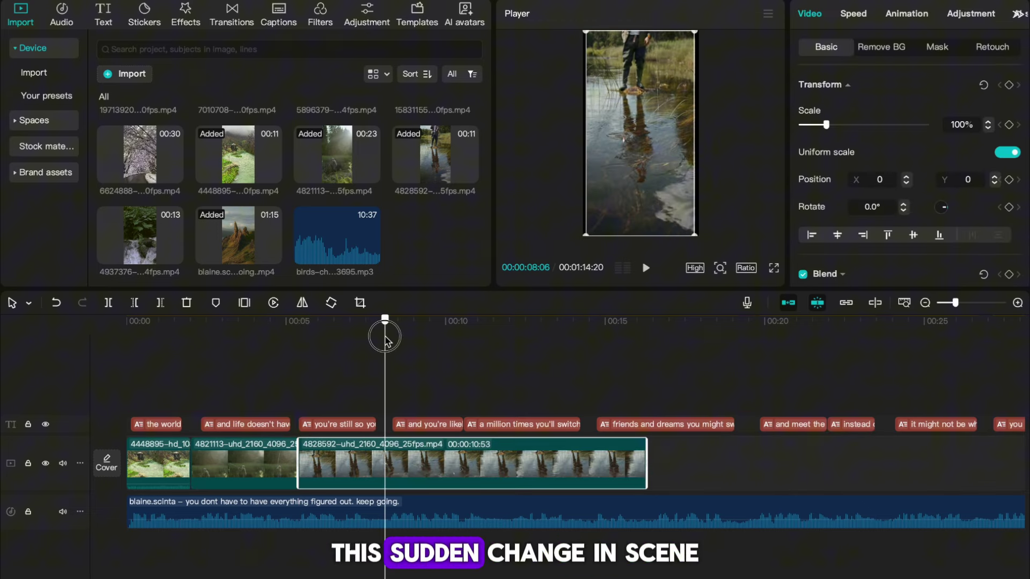
key("w")
left_click_drag(173, 167, 402, 440)
left_click_drag(383, 339, 523, 334)
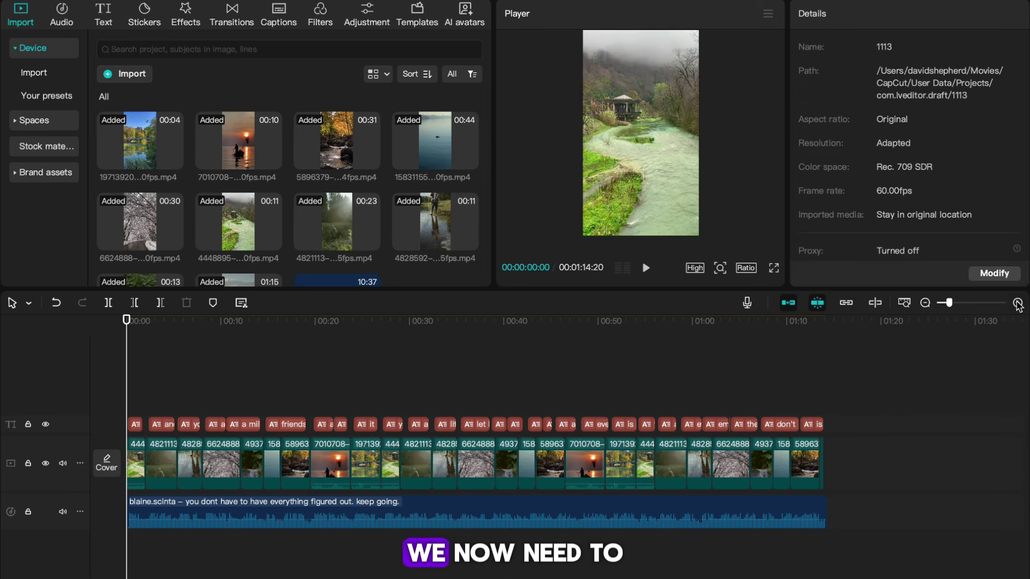
Put birds-chirping-calm-173695.mp3 on a new audio track and cut it off at the video's end, 01:13:57
left_click(1018, 303)
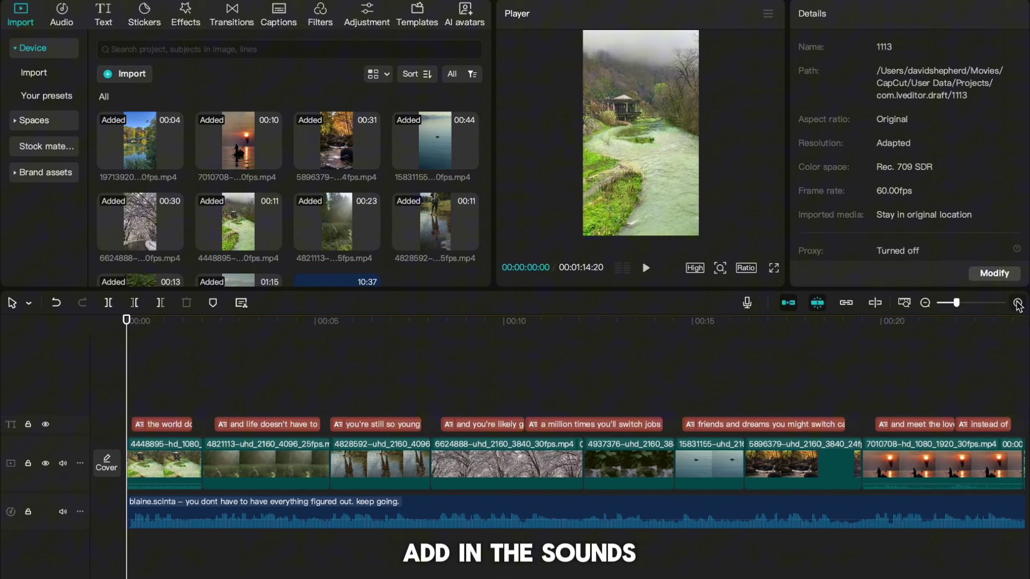
scroll(395, 227, "down", 2)
left_click_drag(384, 233, 124, 558)
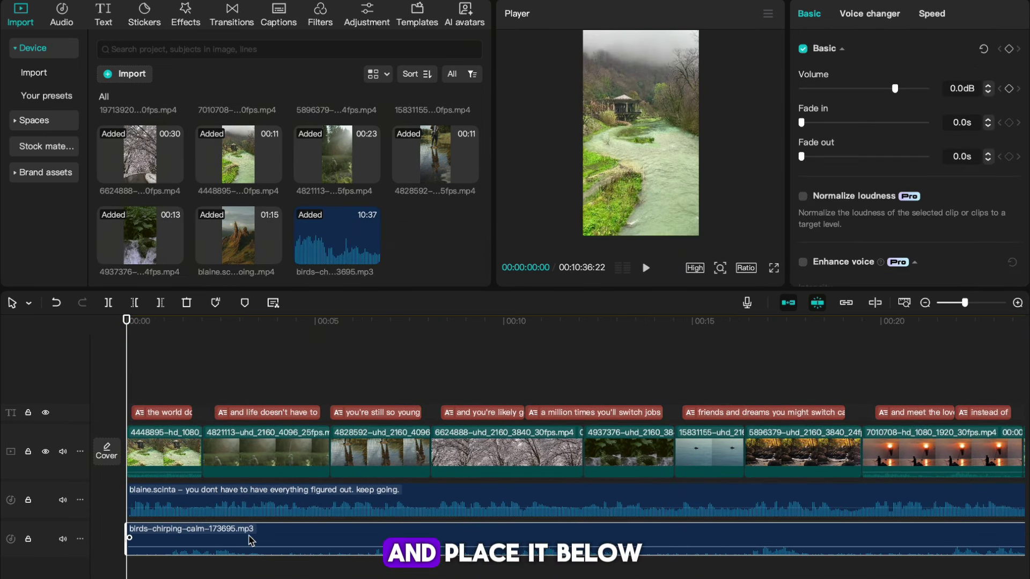
scroll(328, 533, "right", 15)
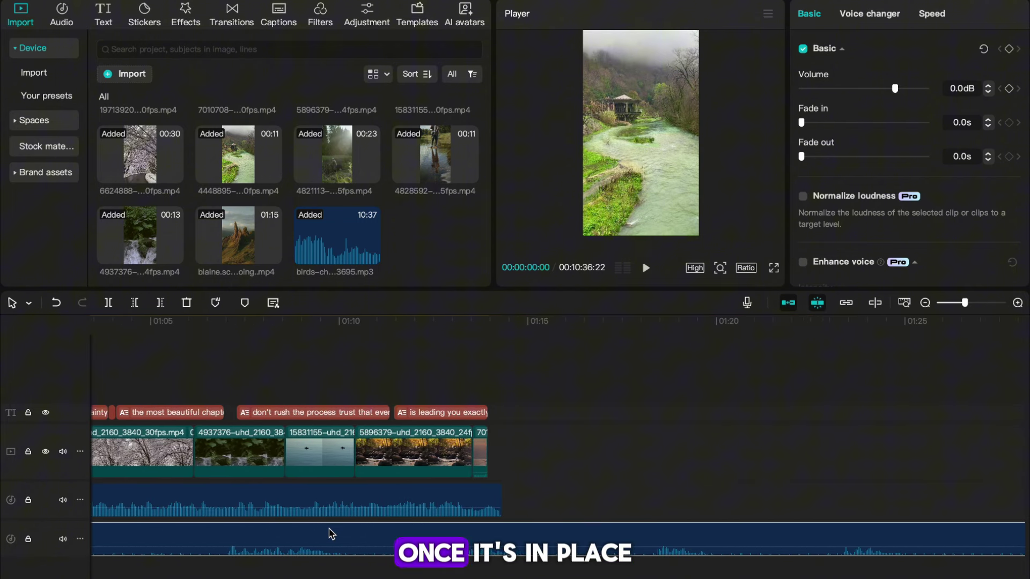
left_click(489, 373)
left_click(481, 496)
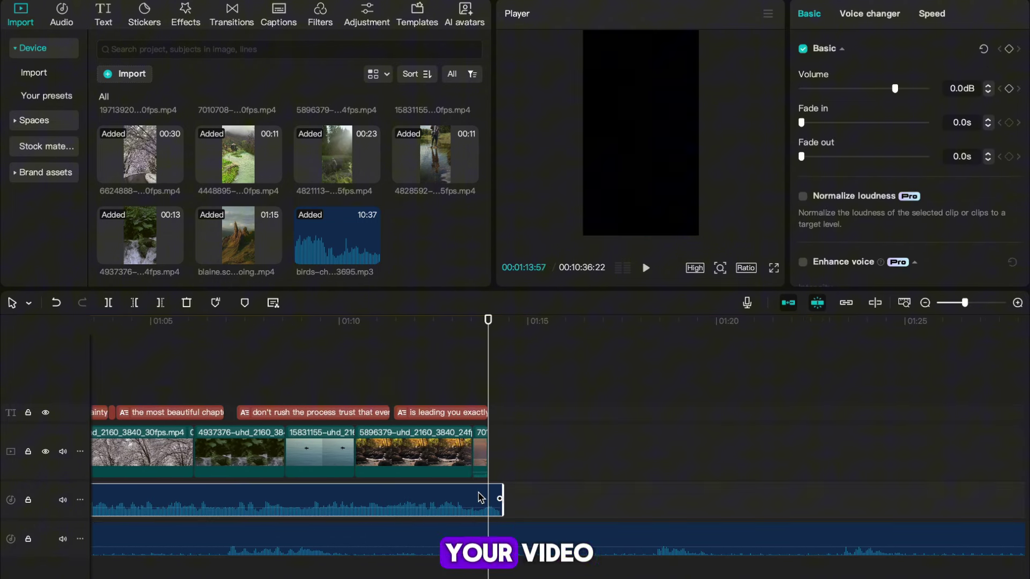
left_click(484, 531)
key("w")
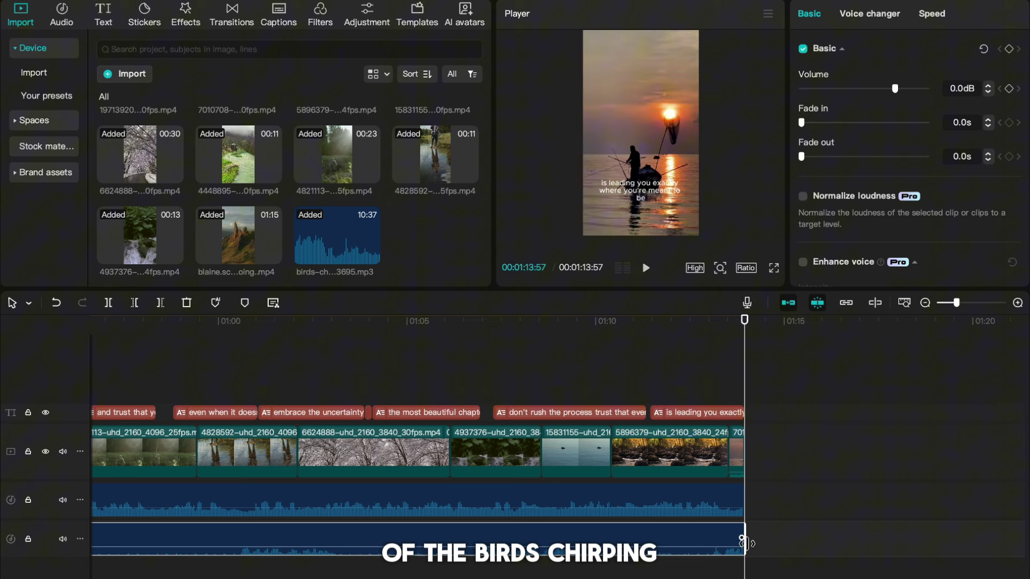
scroll(725, 541, "left", 15)
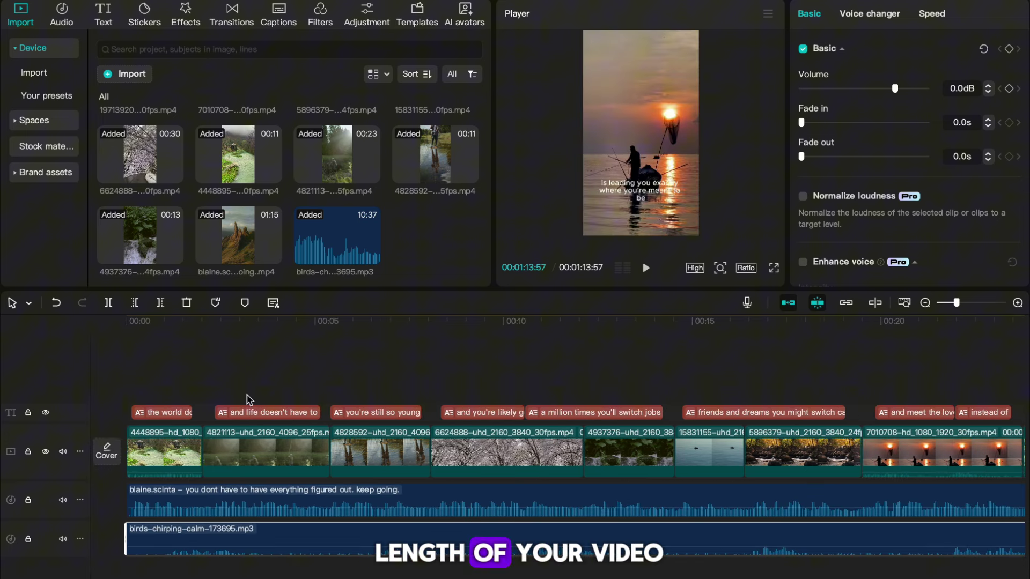
left_click(161, 357)
Select all caption clips, apply the serif 'The quick' text template, and preview the result
scroll(898, 328, "down", 5)
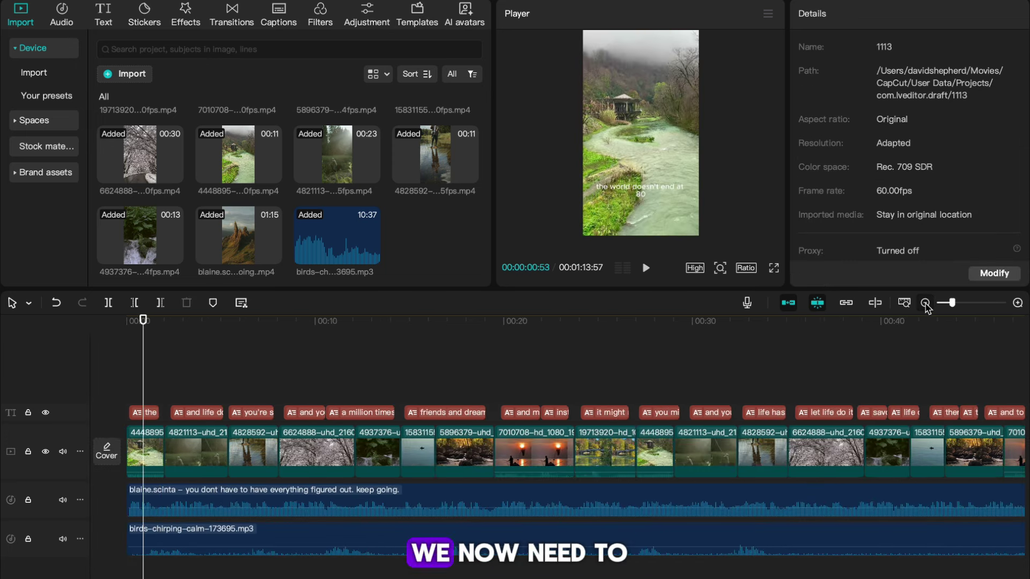
left_click_drag(851, 392, 112, 409)
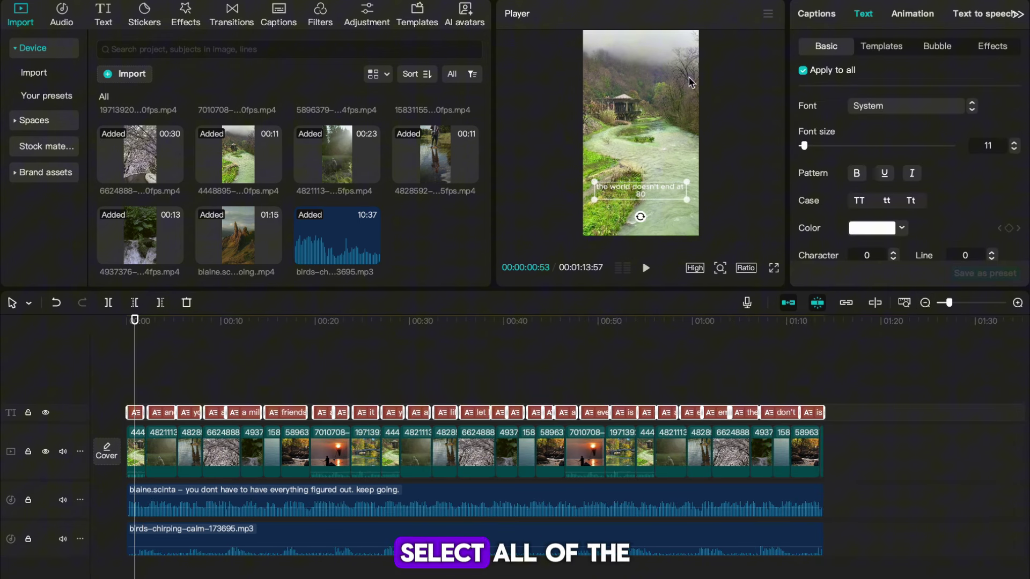
left_click(871, 53)
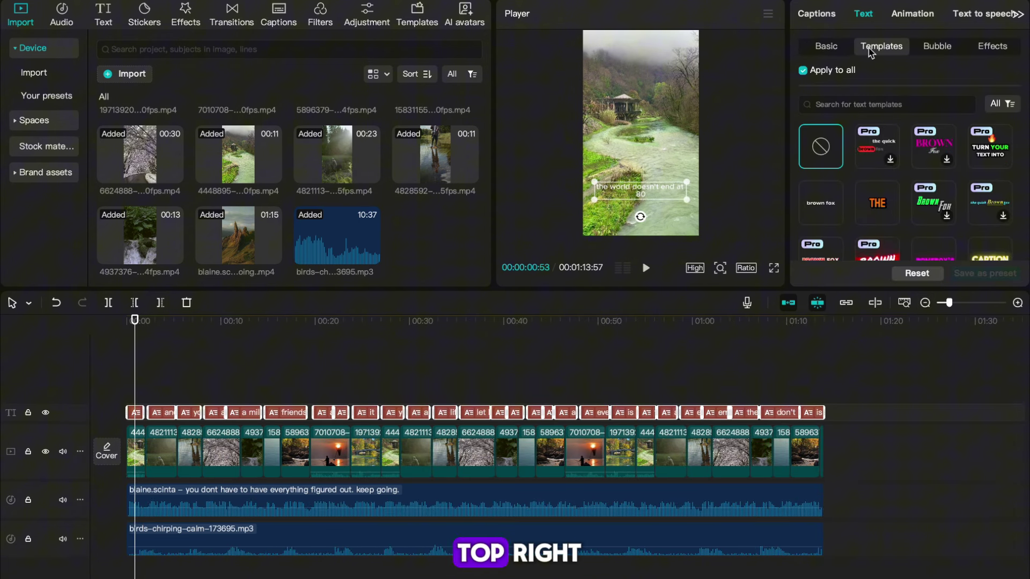
scroll(835, 214, "down", 5)
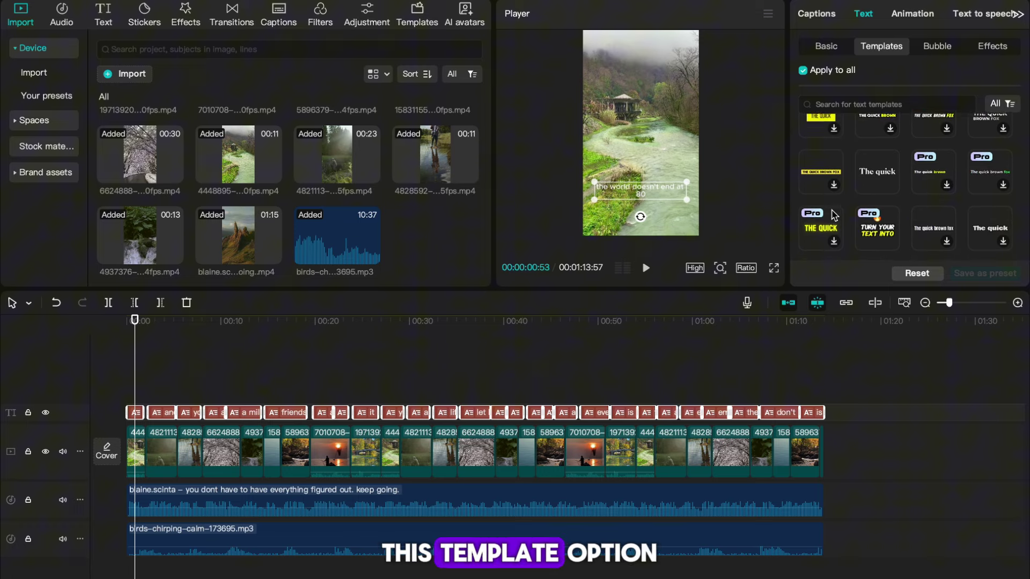
scroll(835, 214, "down", 2)
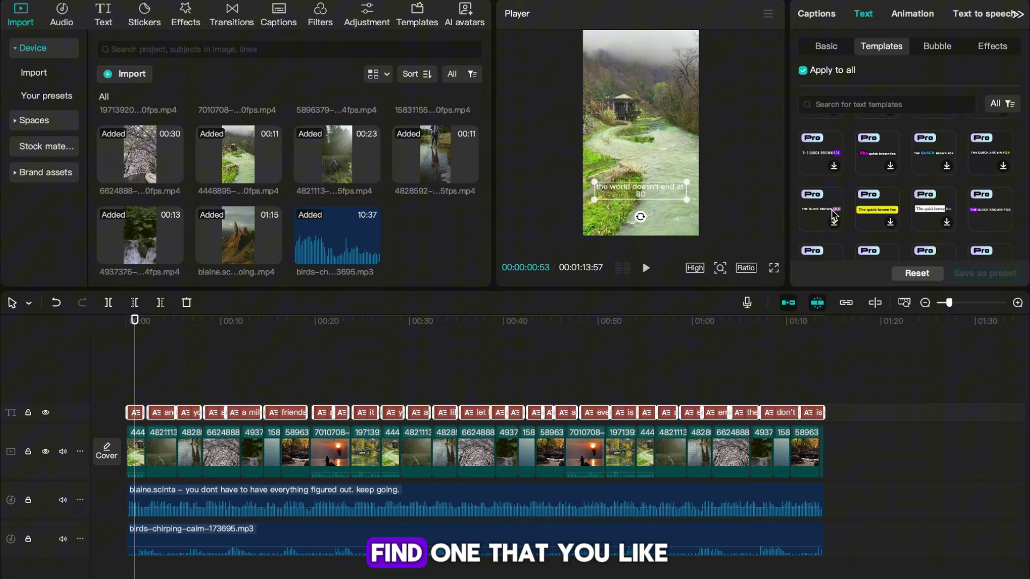
scroll(899, 158, "down", 1)
scroll(877, 213, "down", 2)
scroll(900, 213, "up", 3)
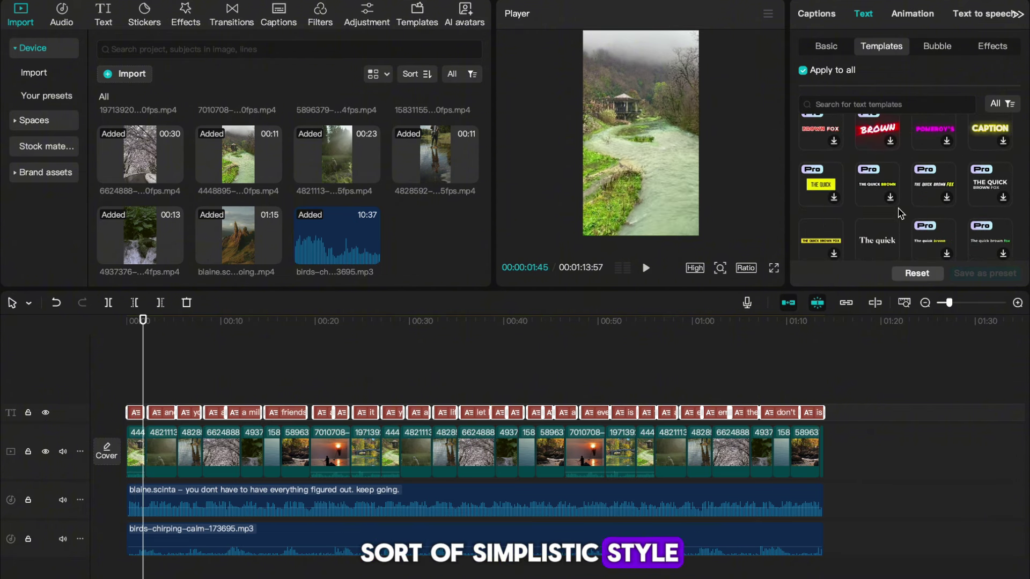
left_click(162, 358)
key("space")
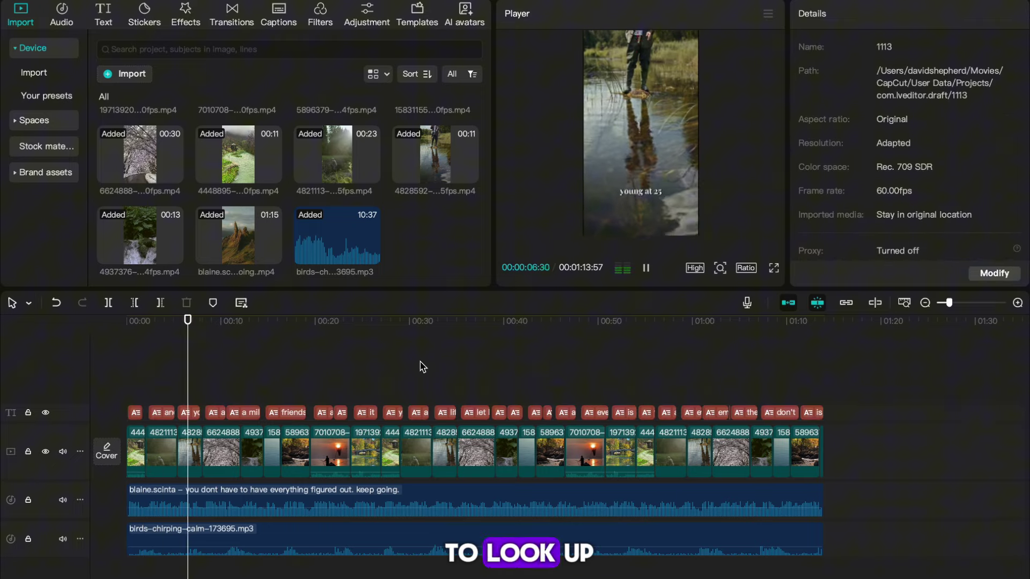
Add the Black Noise effect stretched across the whole video, with speed 10
key("space")
key("Home")
left_click(178, 21)
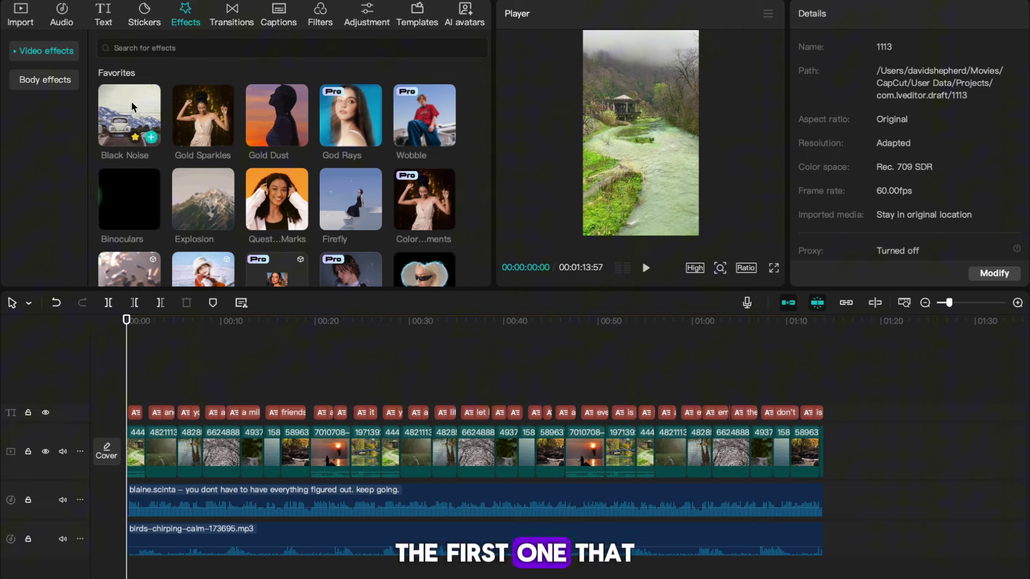
left_click_drag(132, 106, 124, 385)
left_click(146, 393)
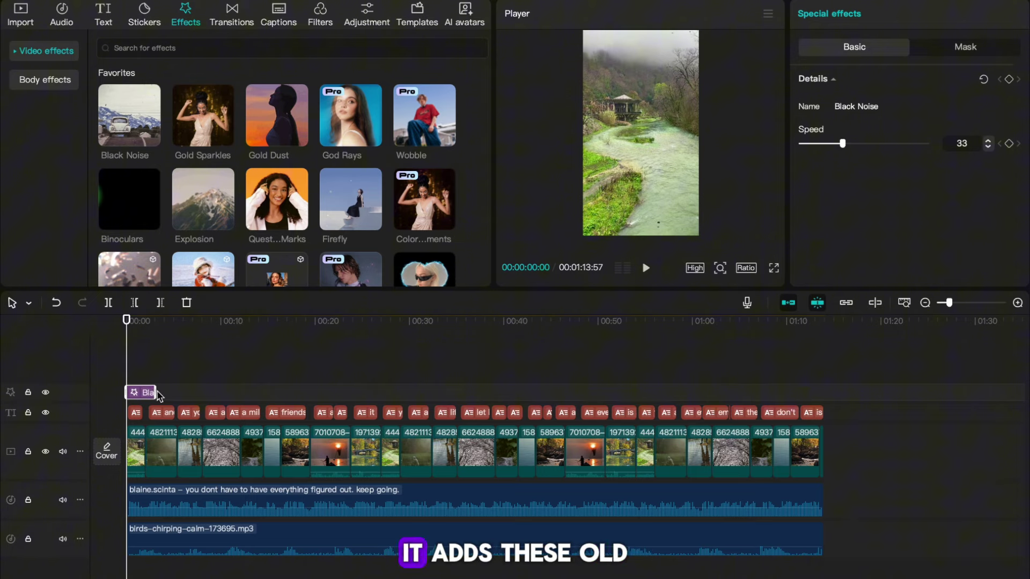
left_click_drag(155, 395, 813, 356)
key("space")
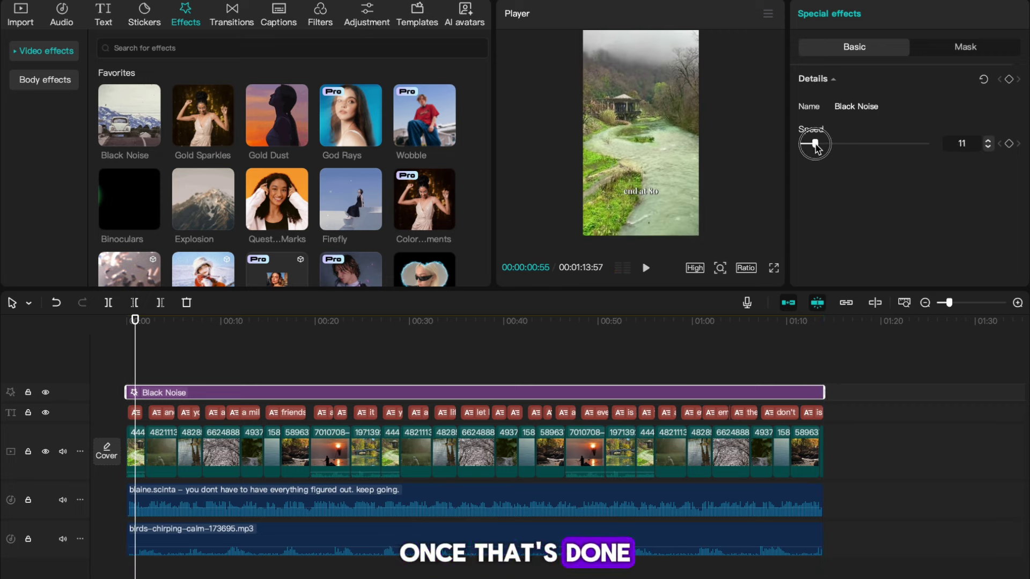
key("space")
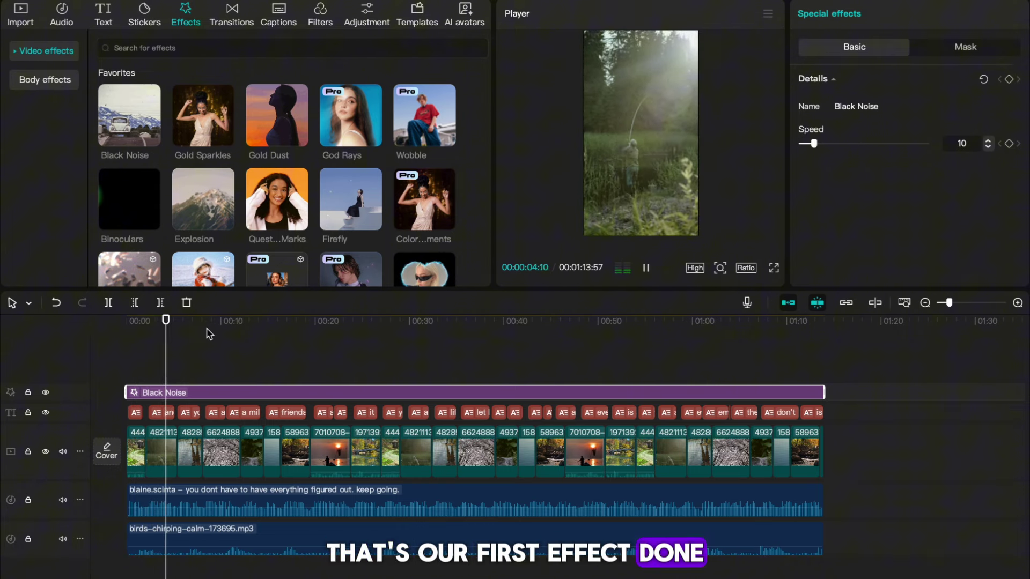
left_click(129, 358)
scroll(308, 188, "down", 2)
scroll(308, 161, "up", 2)
Search 'sun', add the Sun effect across the video, and set its atmosphere to 35
left_click(308, 49)
type("sun")
key("Return")
mouse_move(137, 124)
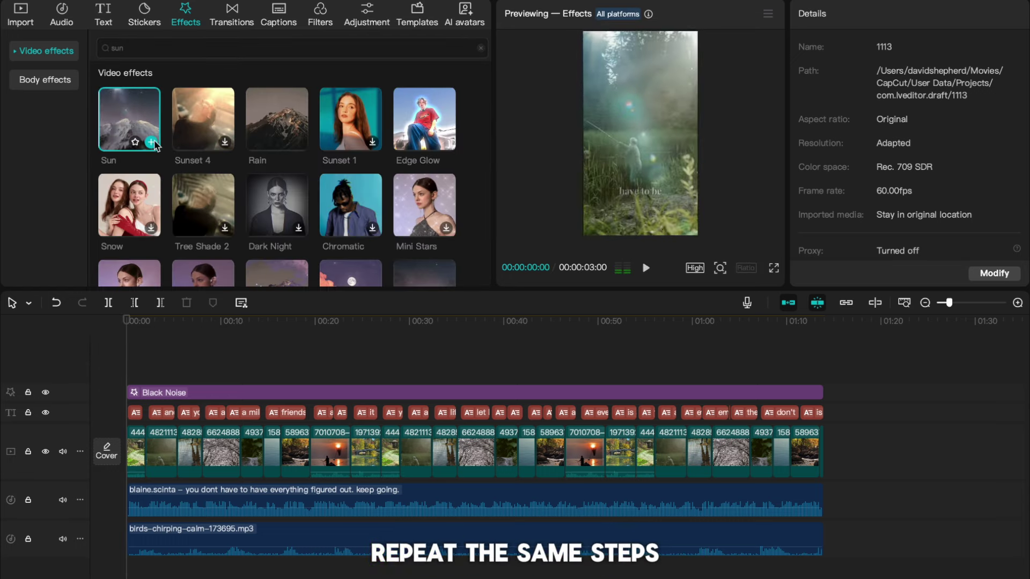
left_click_drag(135, 125, 789, 379)
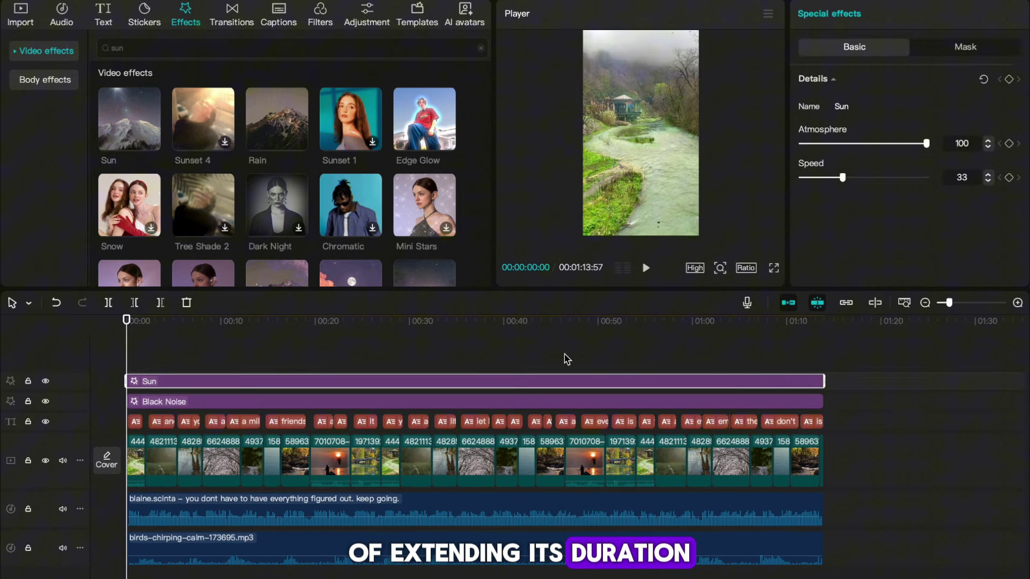
left_click(578, 351)
left_click(568, 381)
left_click_drag(847, 143, 850, 144)
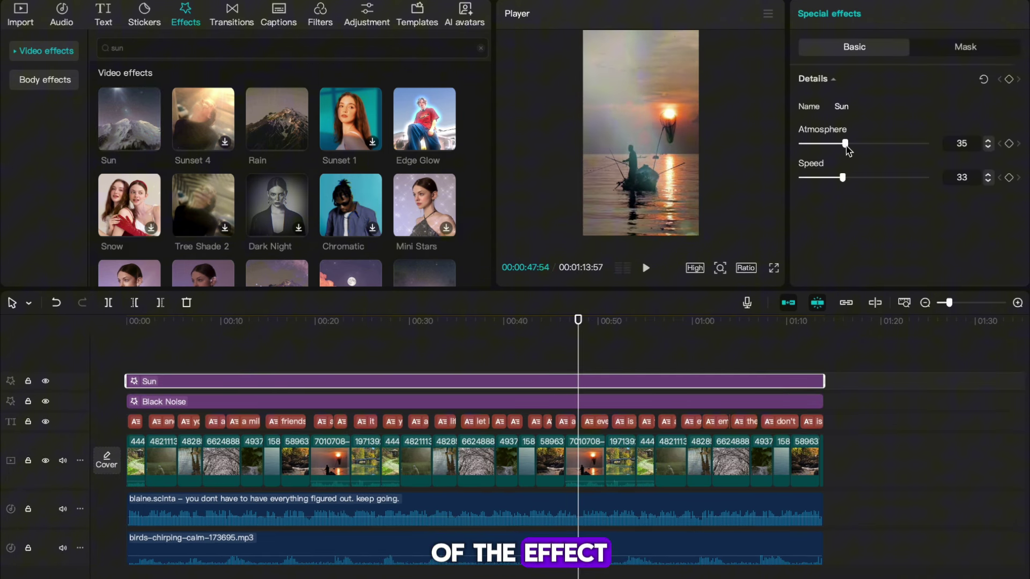
left_click(143, 367)
key("space")
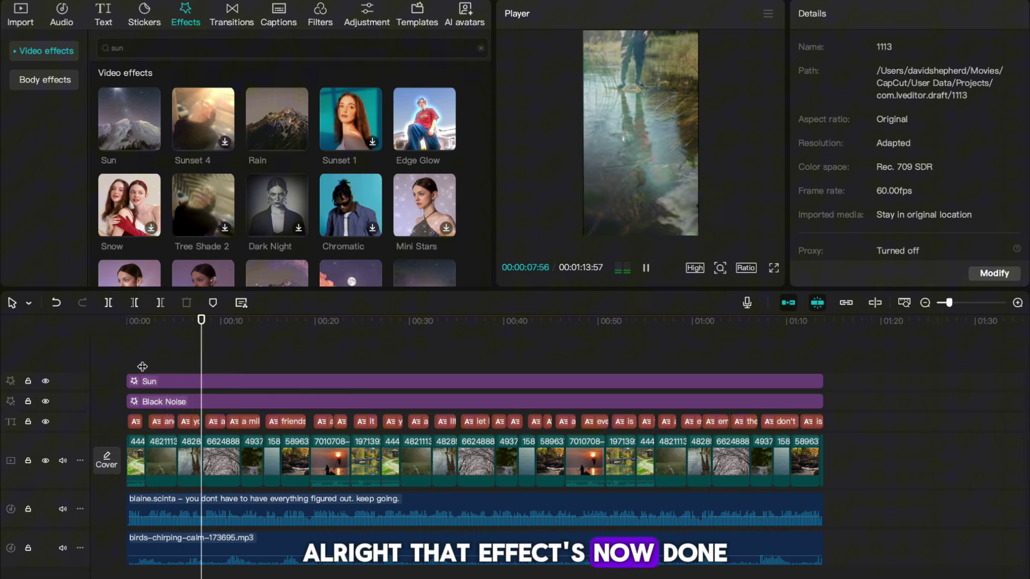
Remove the Oppenheimer filter from the timeline
key("space")
key("Home")
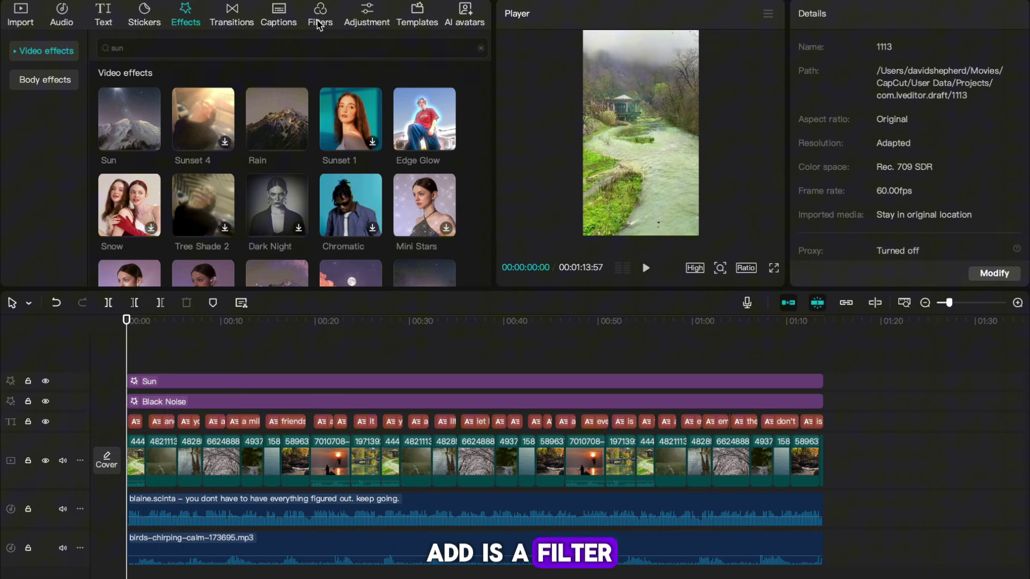
left_click(321, 16)
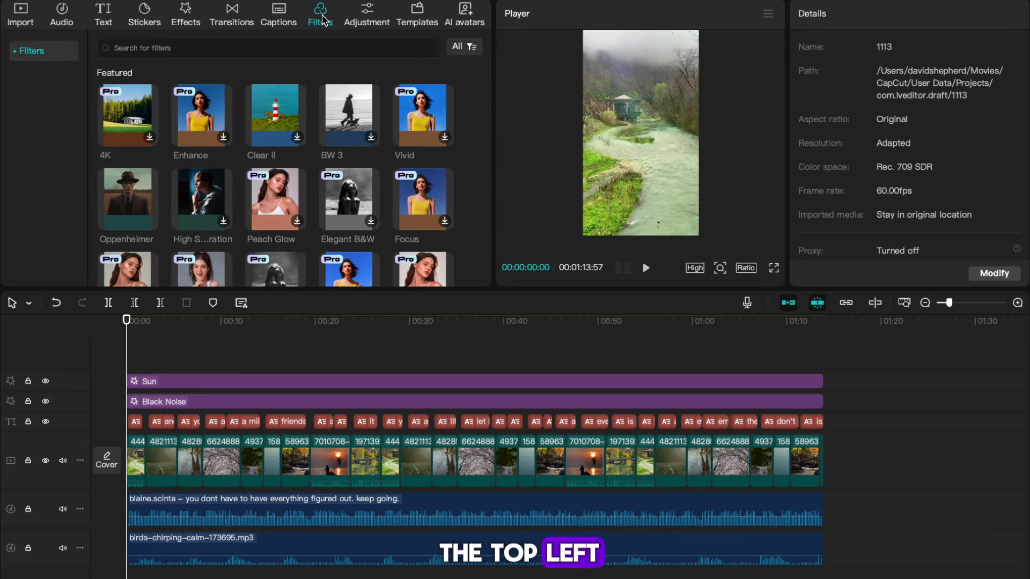
left_click(151, 221)
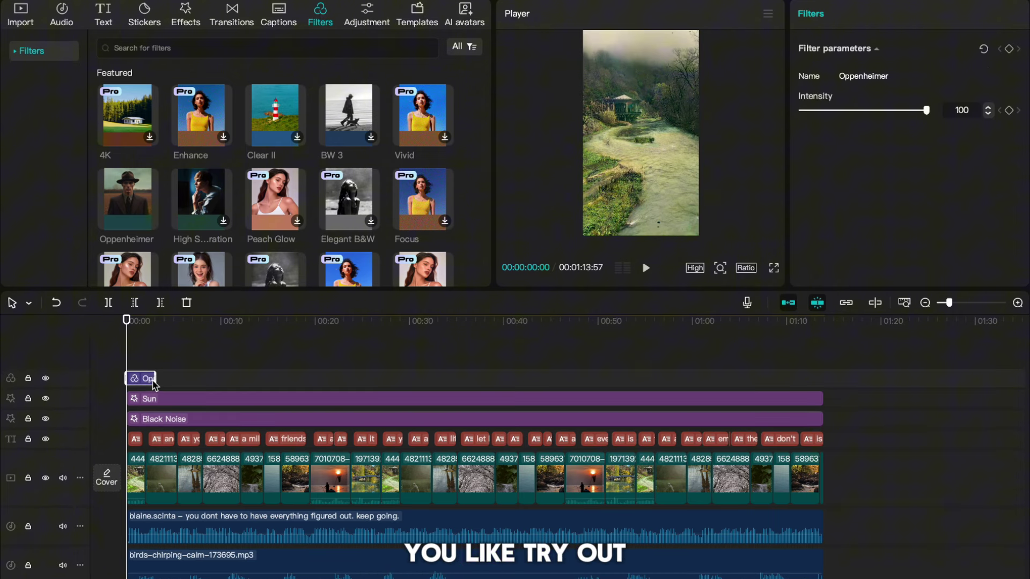
key("Delete")
Add the Sunny Day Off filter over the whole video at intensity 44 and preview it
scroll(196, 223, "down", 6)
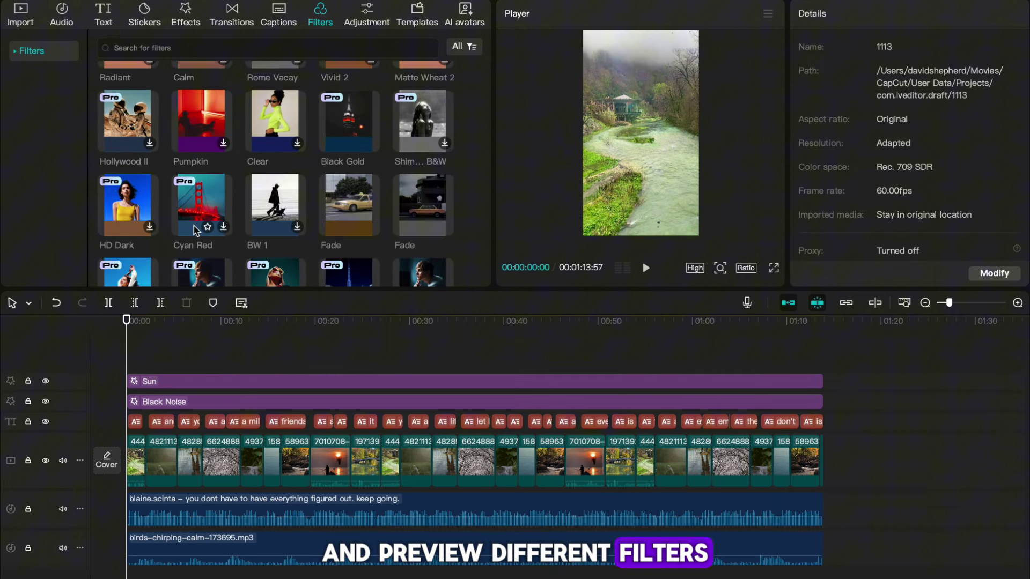
scroll(196, 230, "down", 1)
mouse_move(349, 189)
scroll(368, 207, "down", 10)
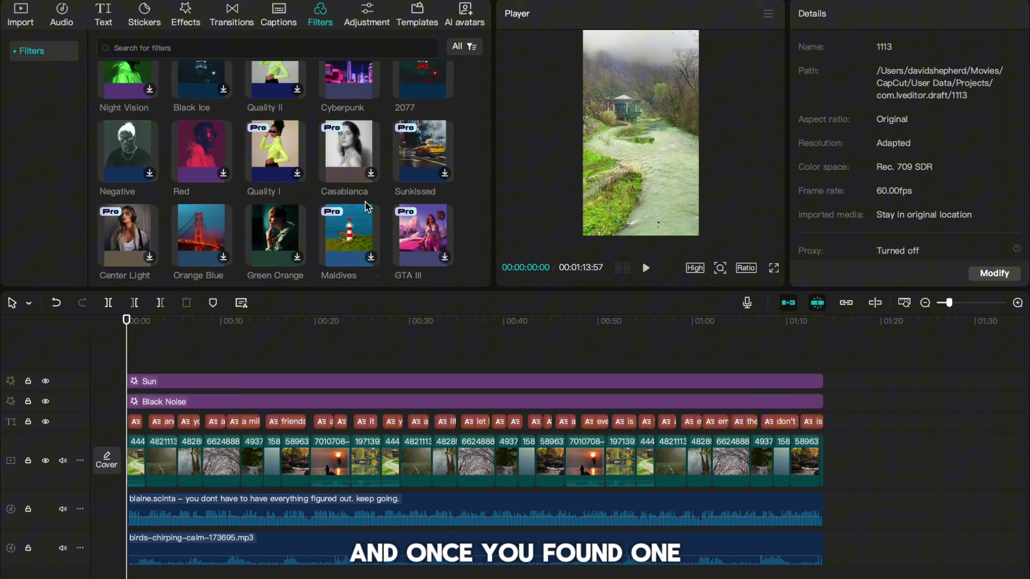
scroll(367, 206, "down", 8)
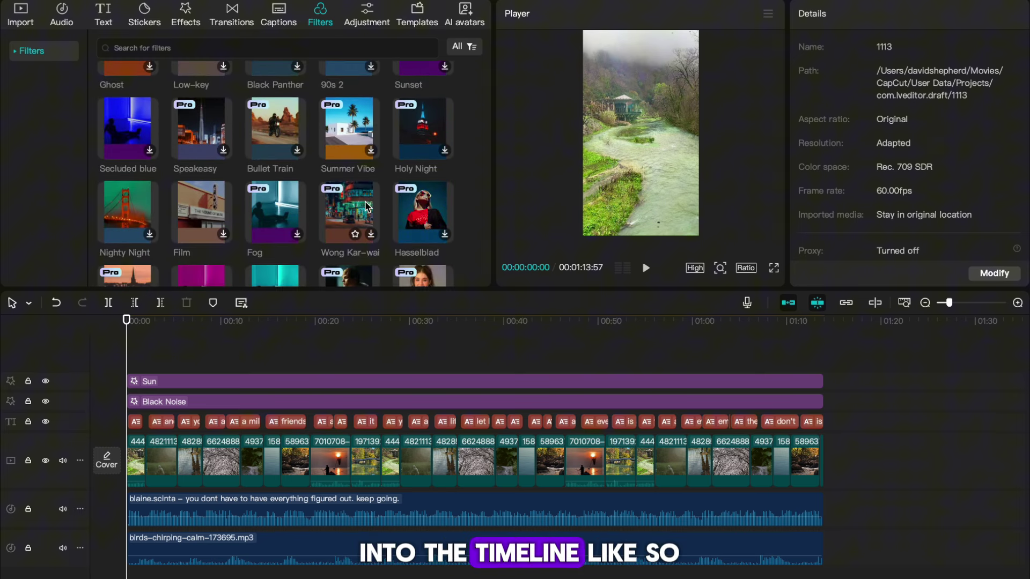
left_click(445, 191)
left_click(446, 191)
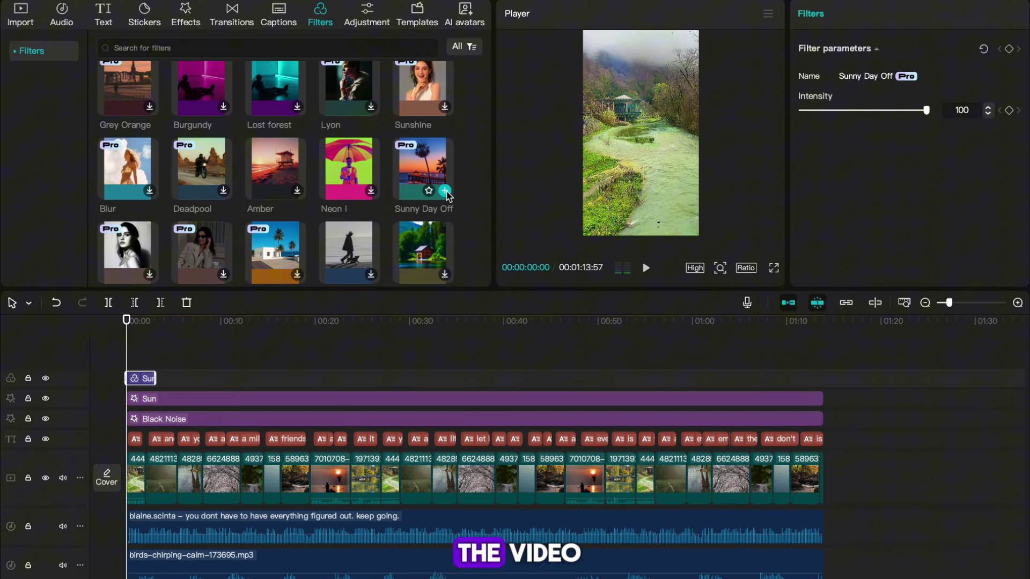
left_click_drag(158, 380, 824, 375)
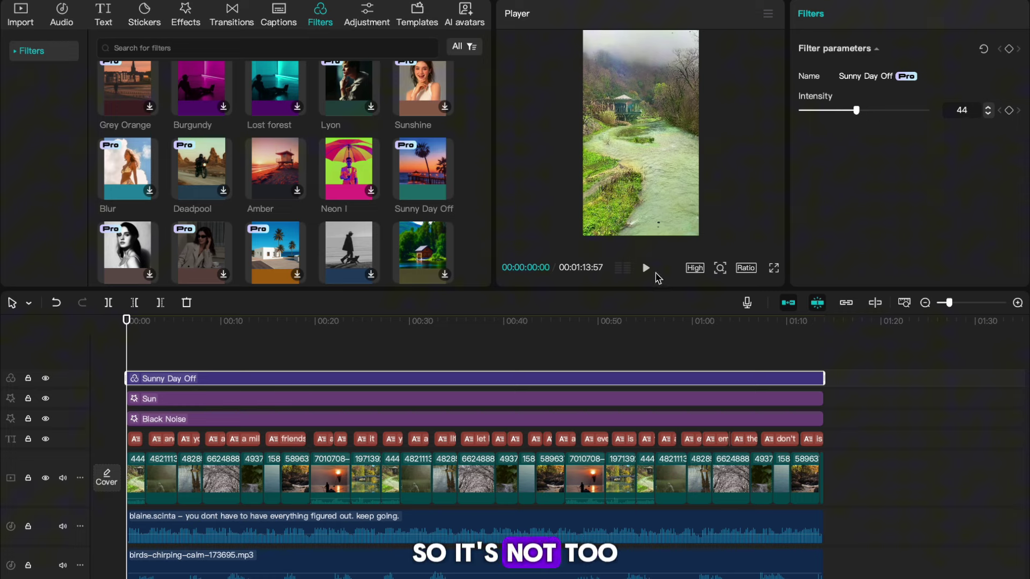
left_click(646, 267)
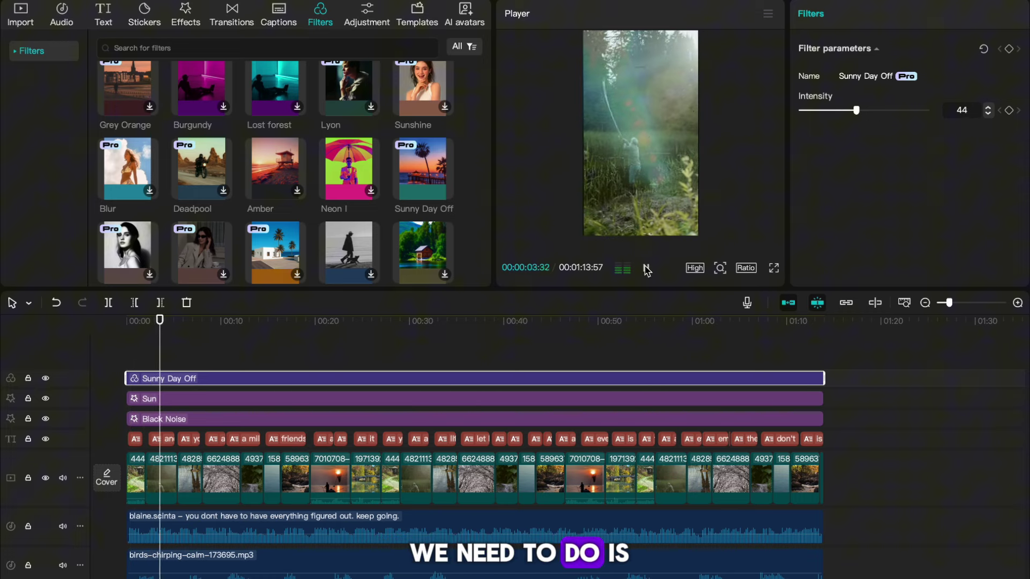
left_click(646, 268)
Add a custom adjustment layer stretched over the whole video
left_click_drag(188, 321, 127, 321)
left_click(368, 11)
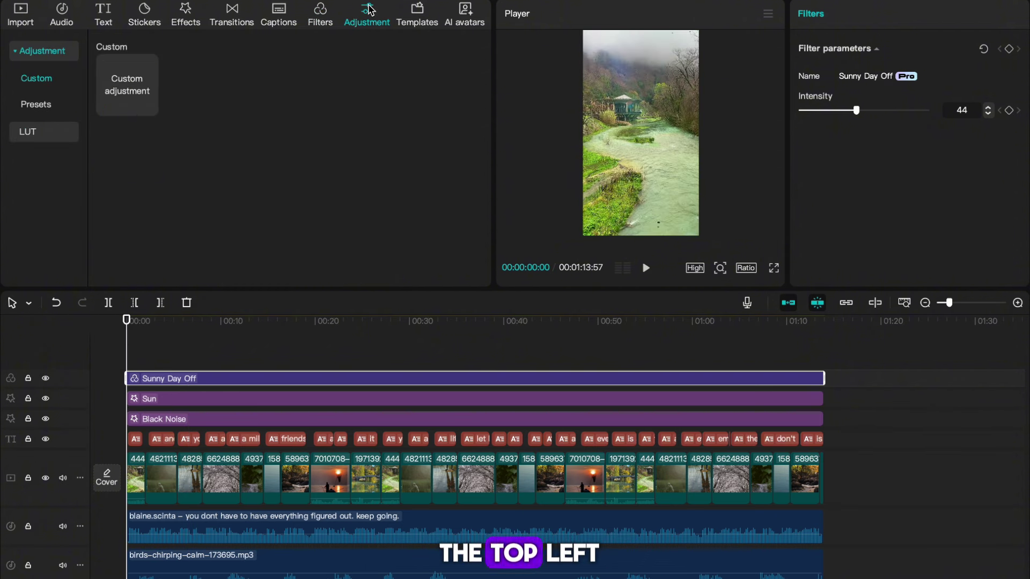
left_click(149, 108)
left_click_drag(156, 385, 824, 378)
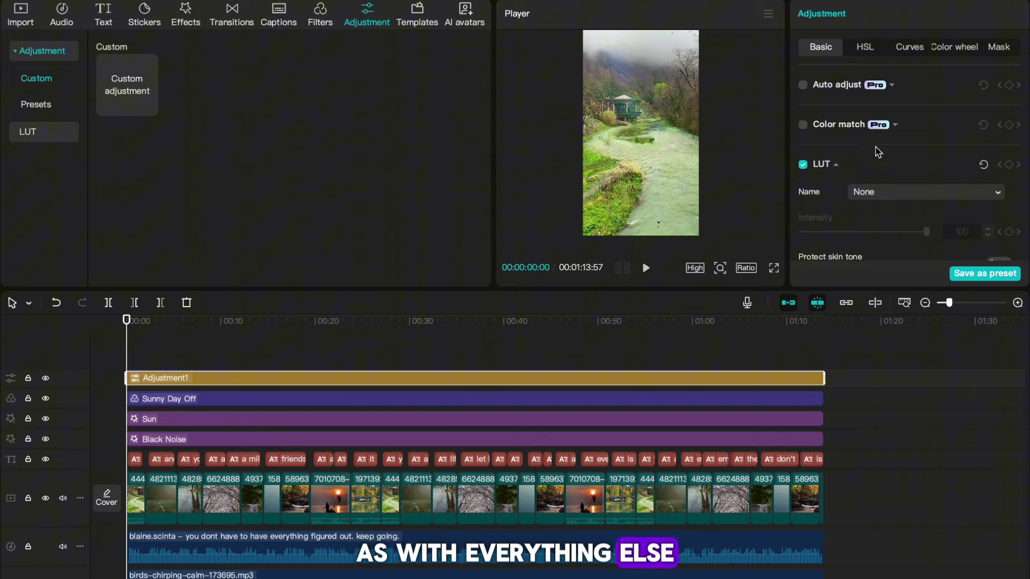
Set exposure -5, shadow -15, whites -10, sharpen 5 and vignette 20, then play to review
scroll(878, 152, "down", 10)
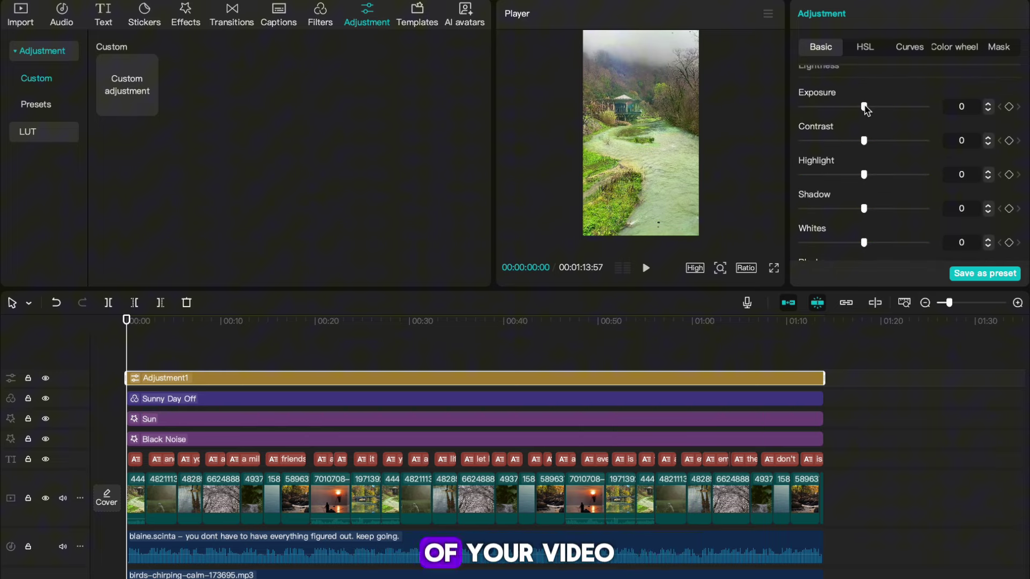
left_click_drag(862, 108, 859, 110)
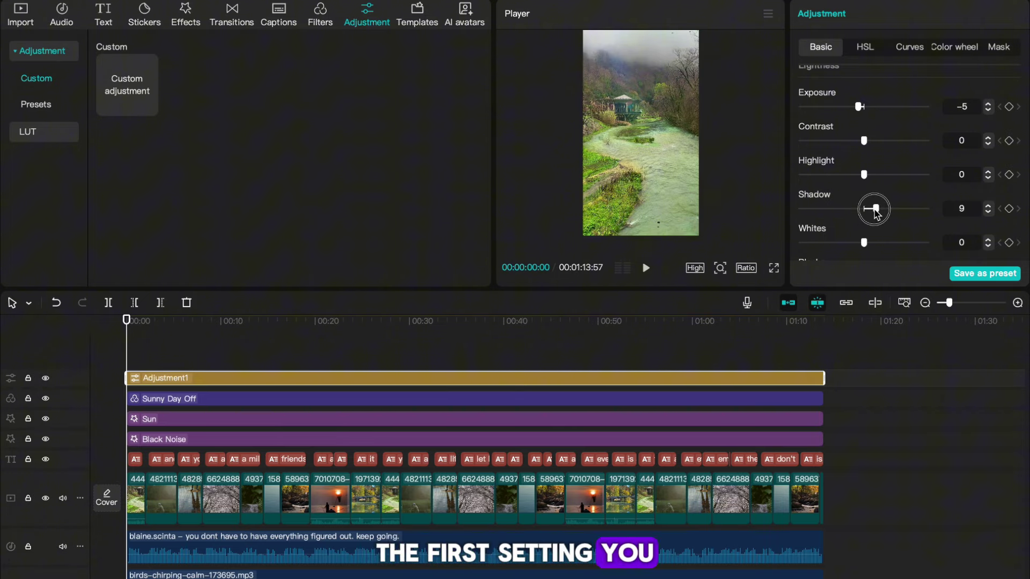
left_click_drag(876, 212, 843, 214)
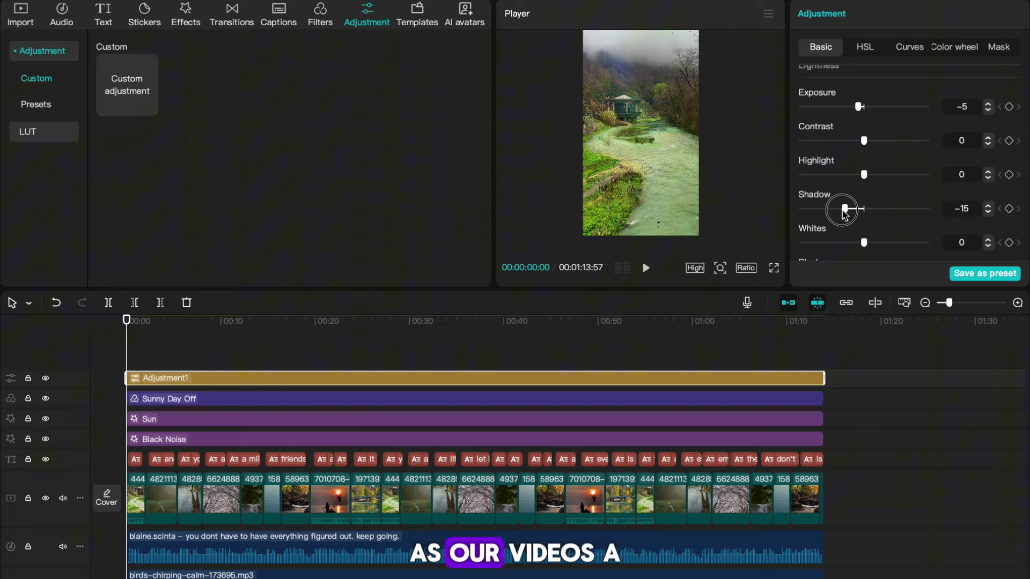
scroll(845, 212, "down", 3)
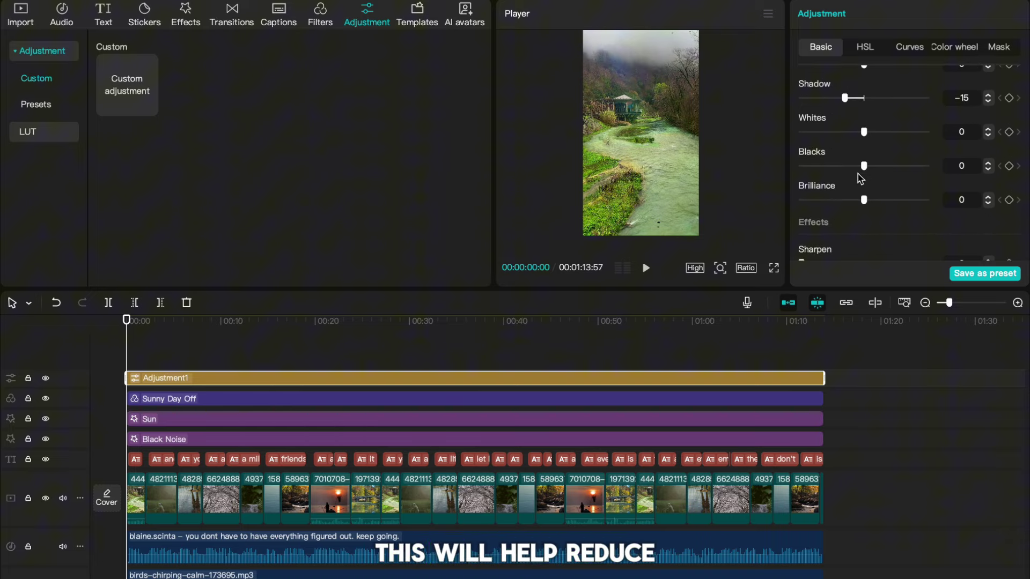
scroll(867, 173, "down", 1)
left_click_drag(863, 116, 856, 116)
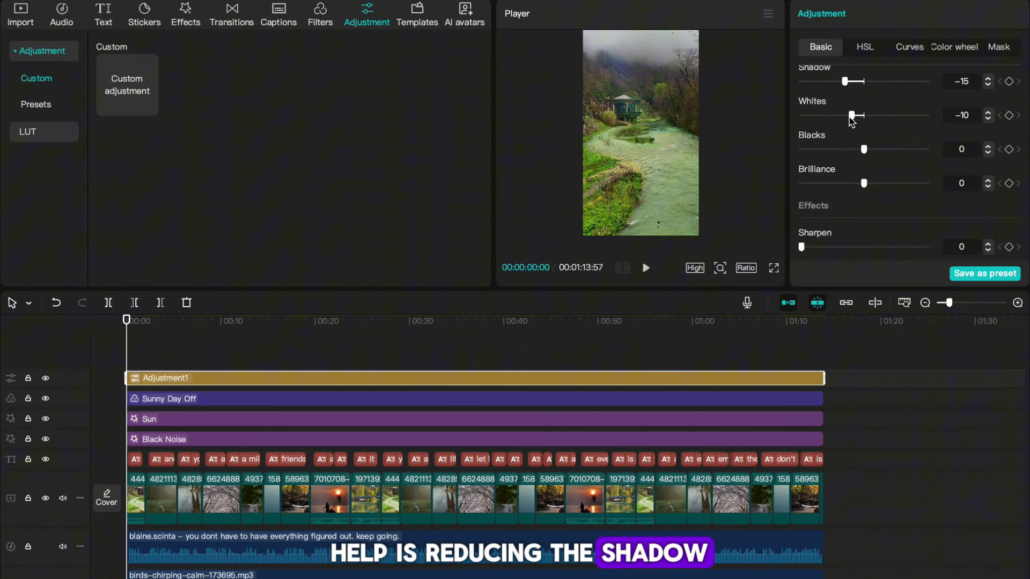
scroll(858, 191, "down", 8)
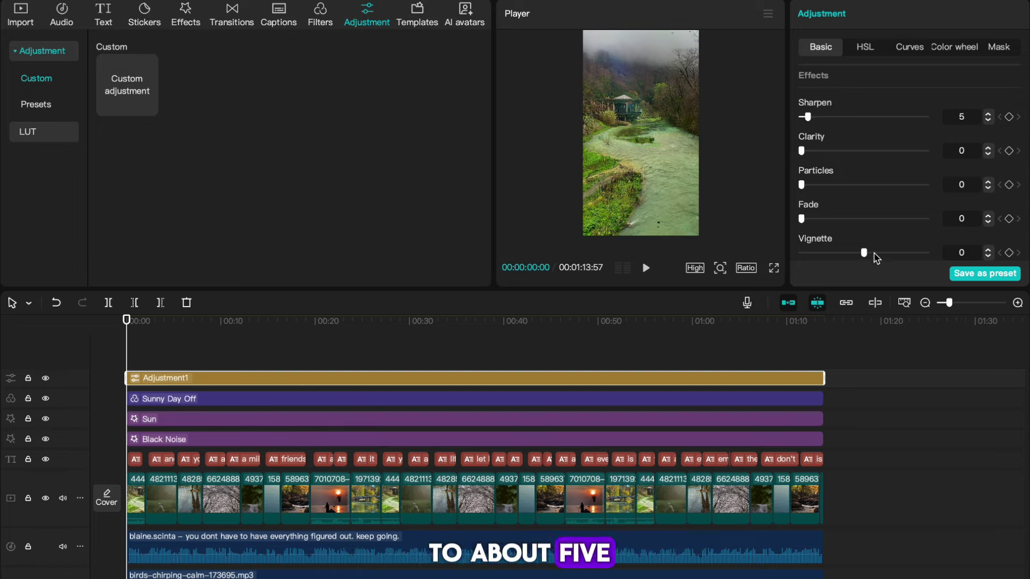
left_click_drag(864, 255, 885, 252)
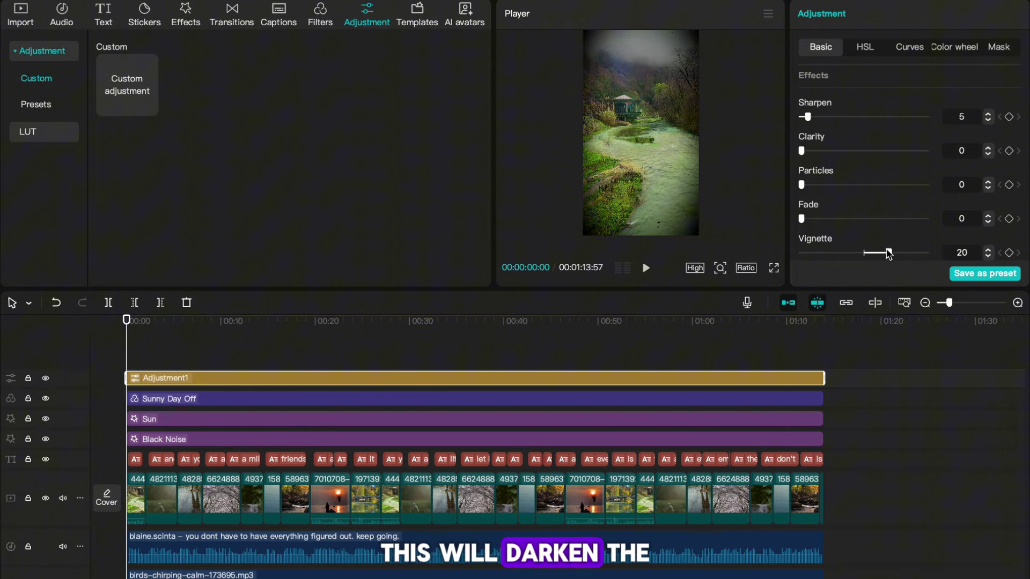
left_click(646, 270)
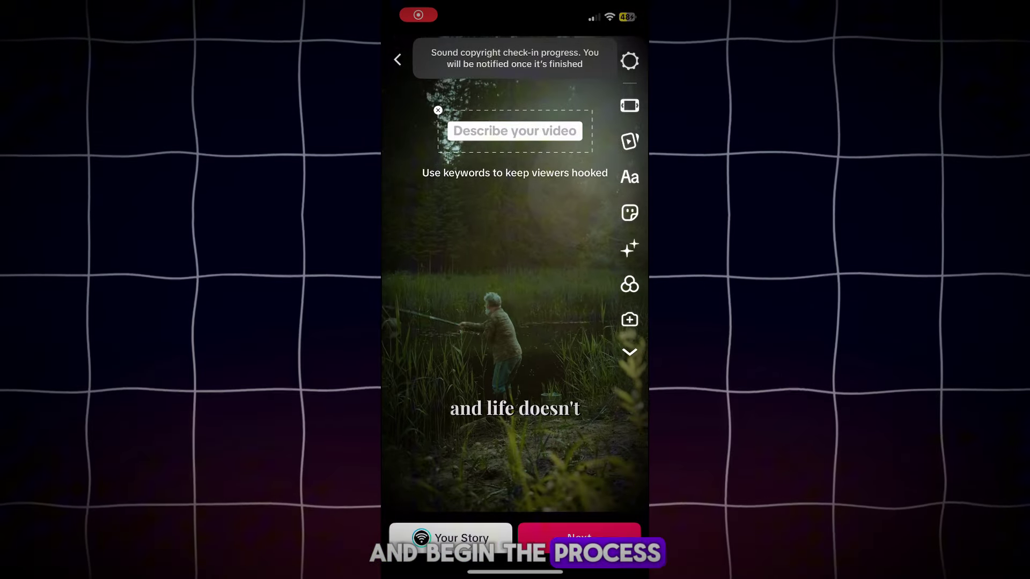
Search for and add 'Need 2' as the post's sound, turning its volume well down
left_click(517, 57)
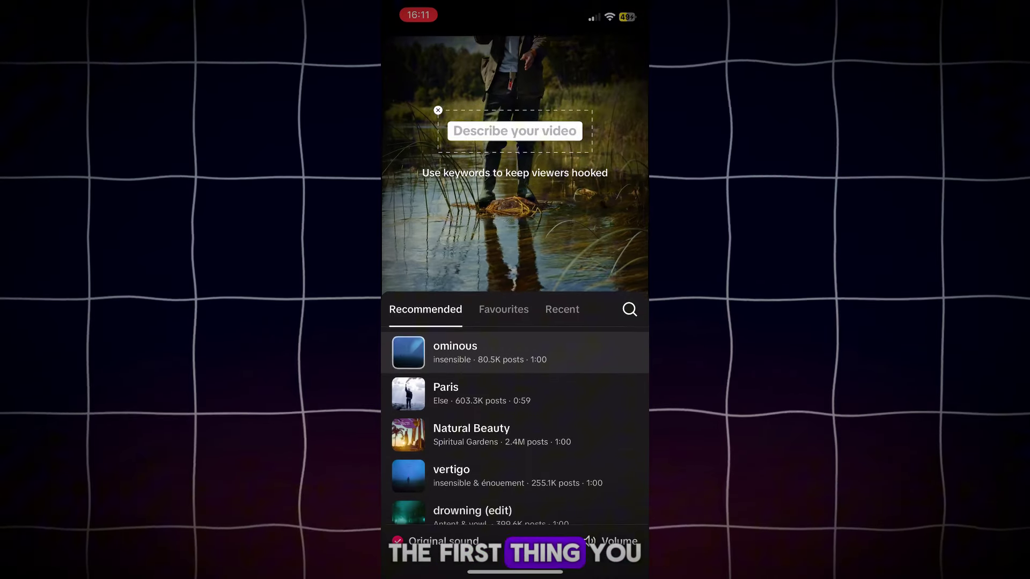
left_click(515, 215)
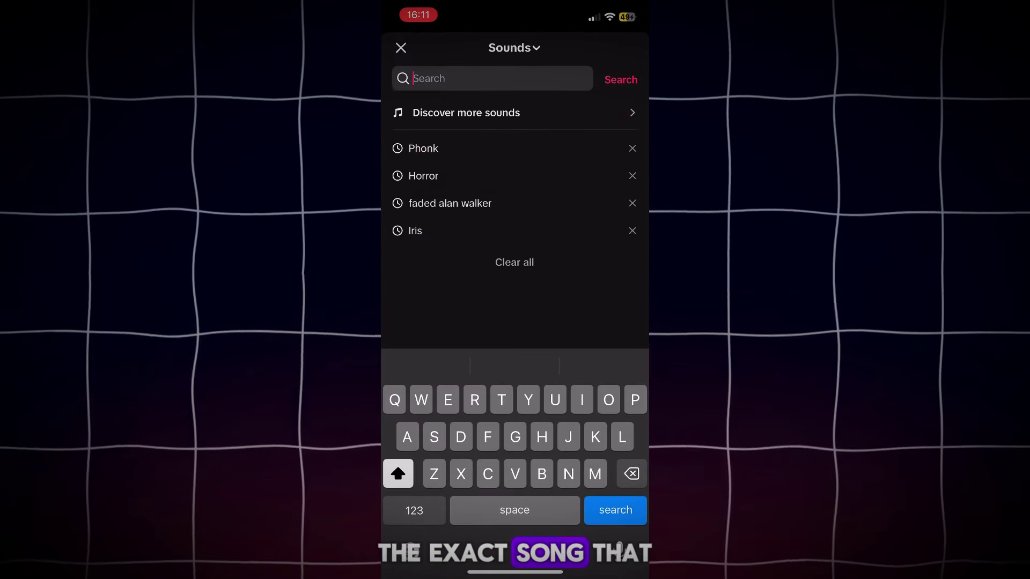
type("Need")
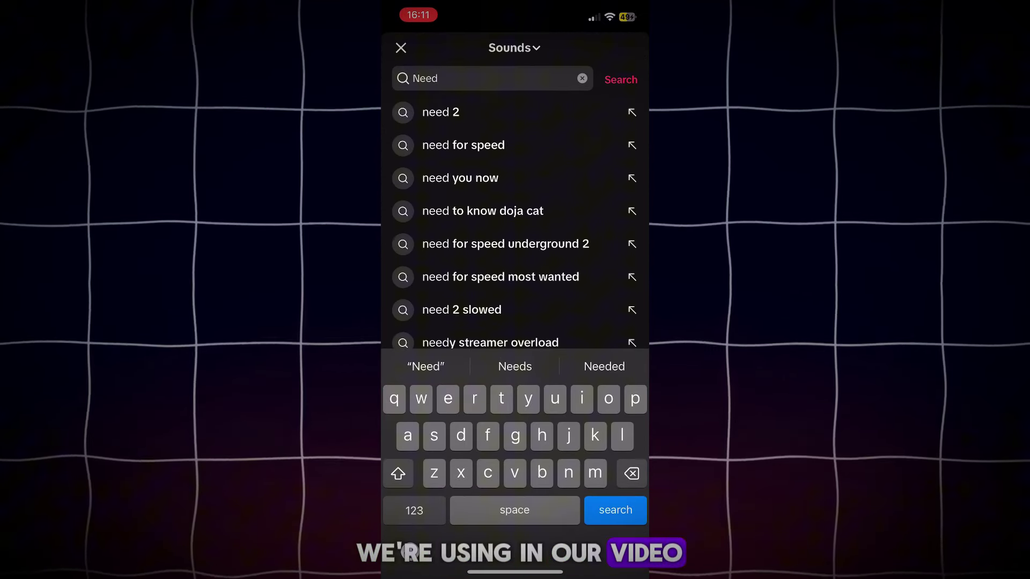
left_click(440, 112)
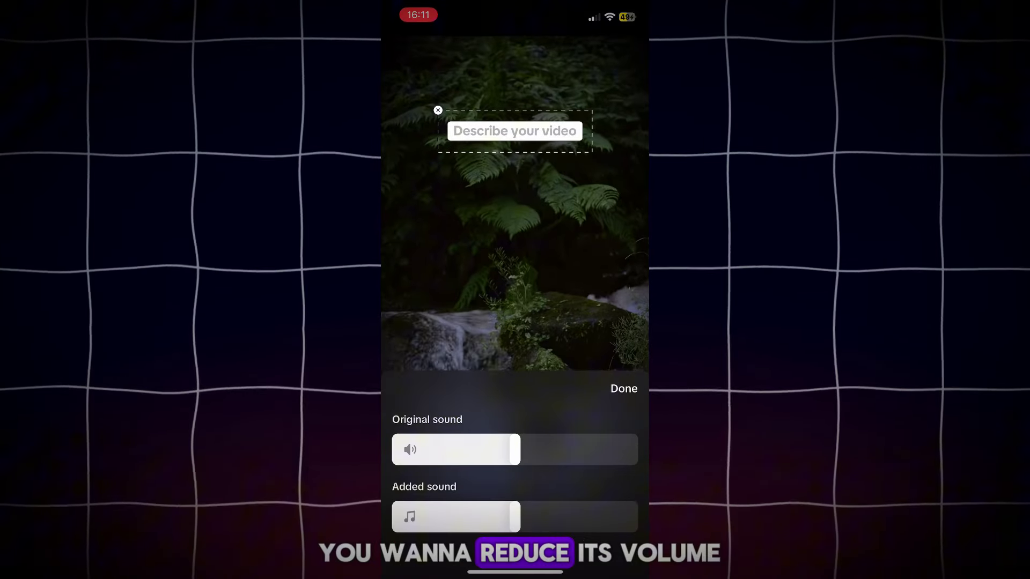
left_click_drag(515, 517, 410, 517)
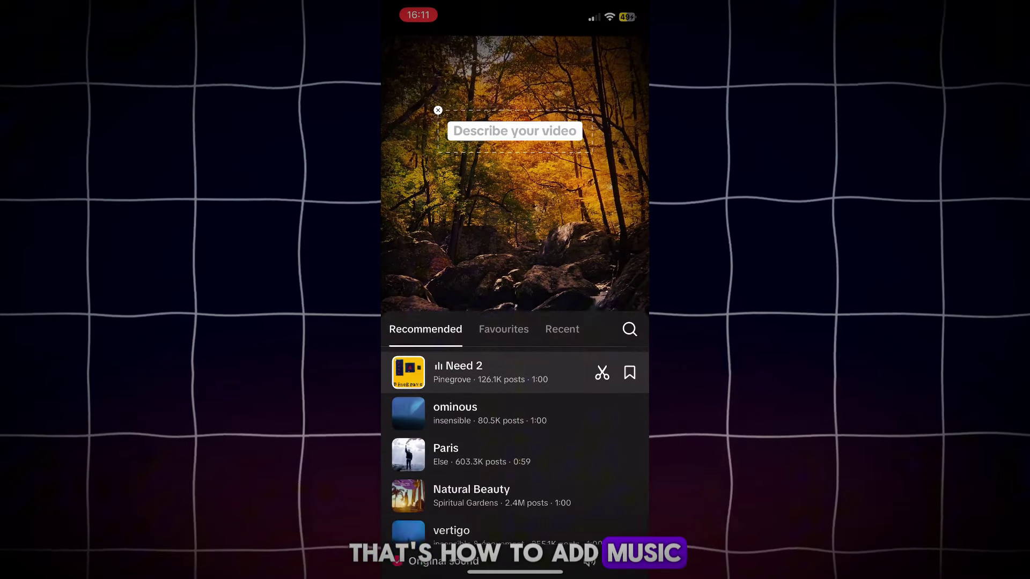
Continue to post details and type the description 'The best quote... #tiktok #love #quotes #lovem'
left_click(579, 538)
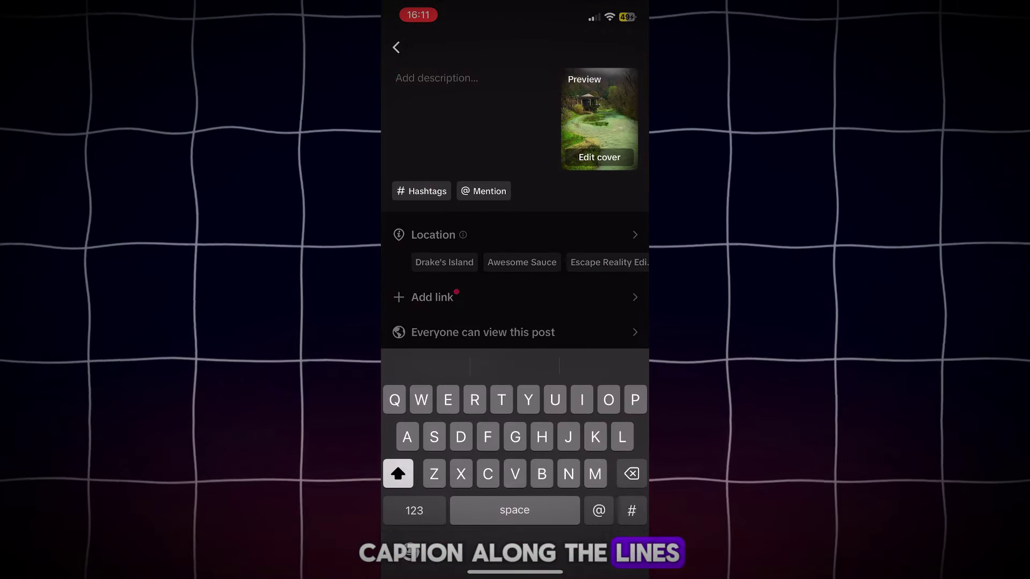
type("The best quo")
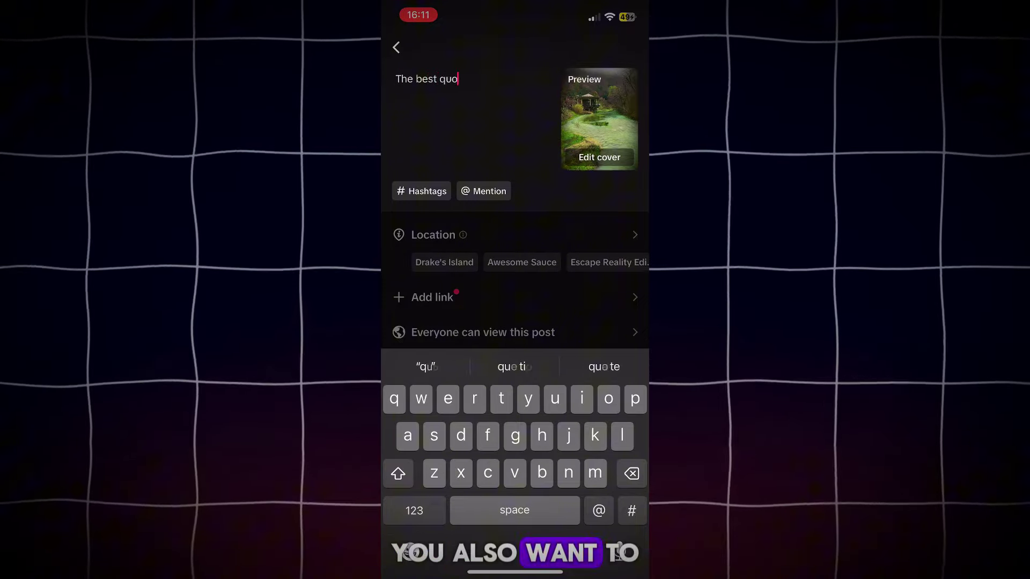
type("te... #ti")
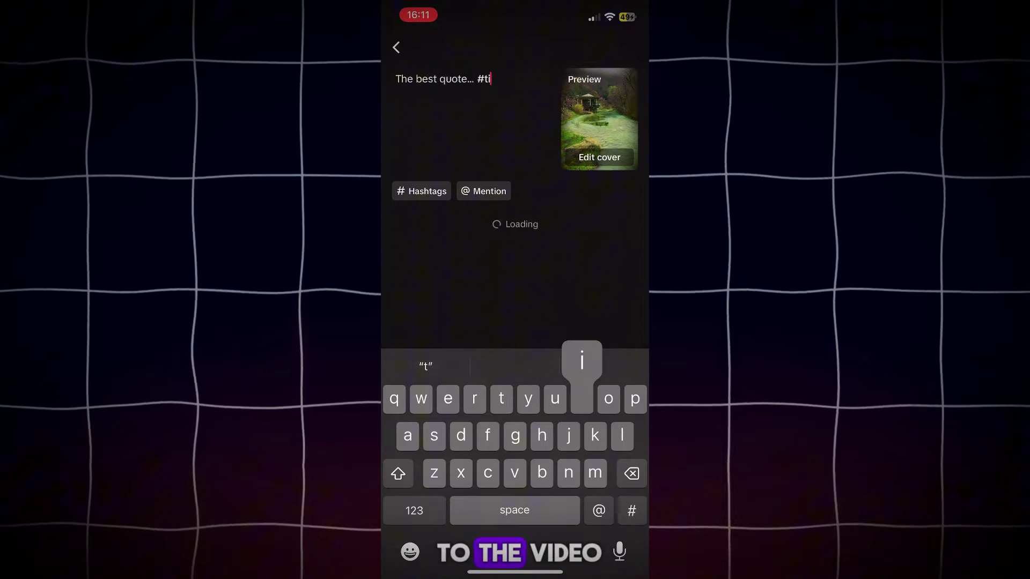
type("ktok #lov")
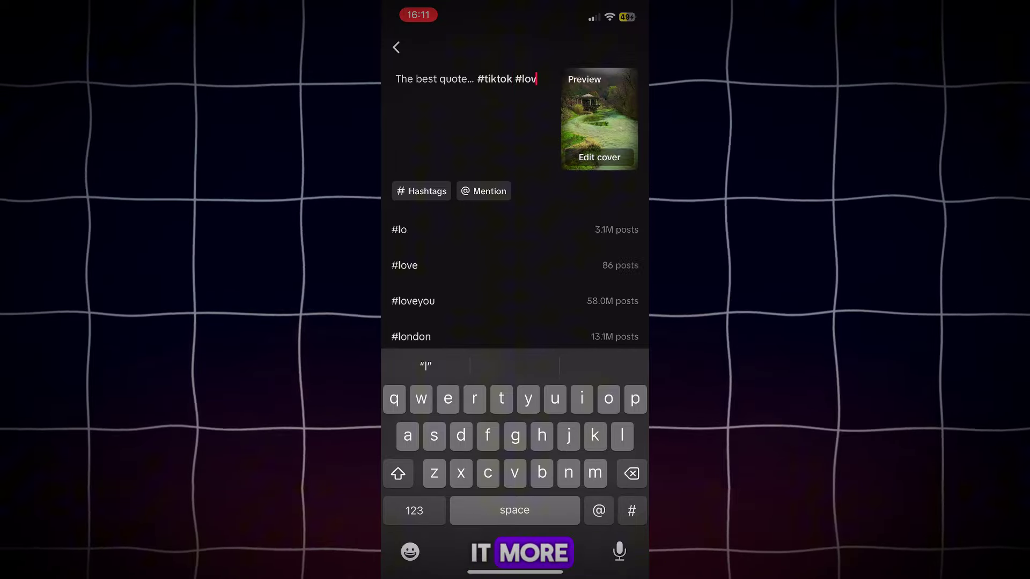
type("e #quo")
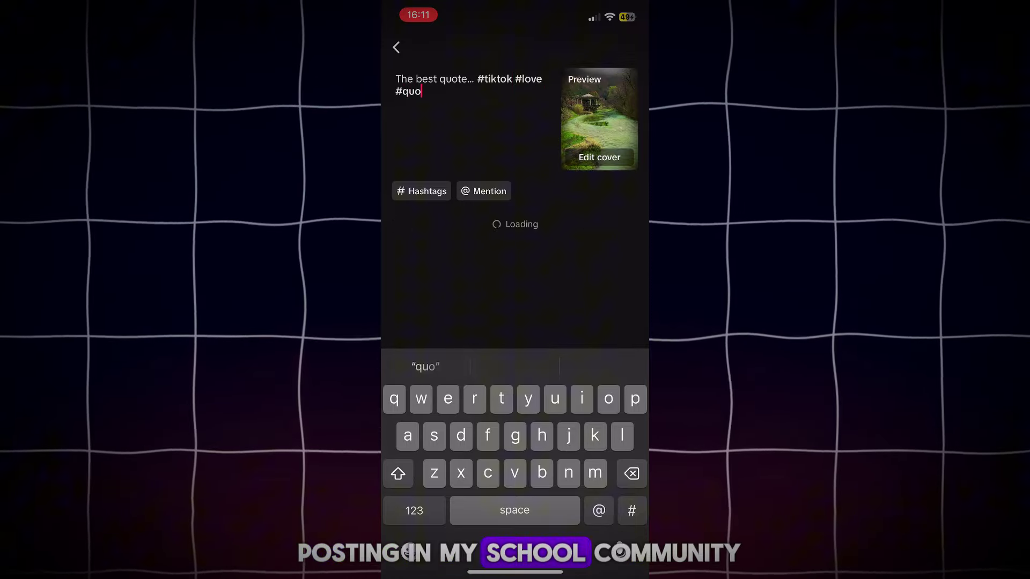
type("tes #lovem")
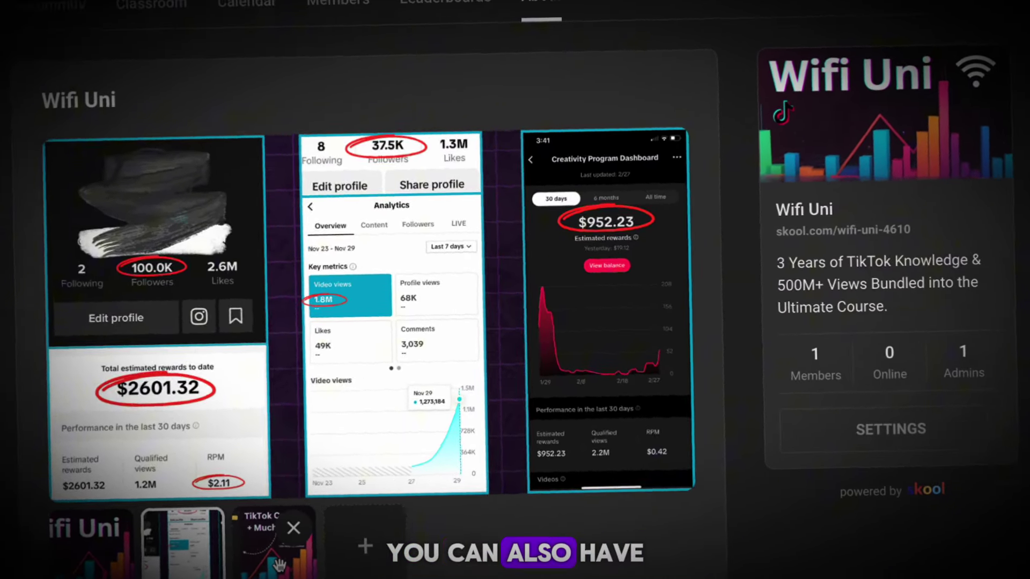
Show the TikTok Course + Much More image in the Wifi Uni gallery
left_click(294, 504)
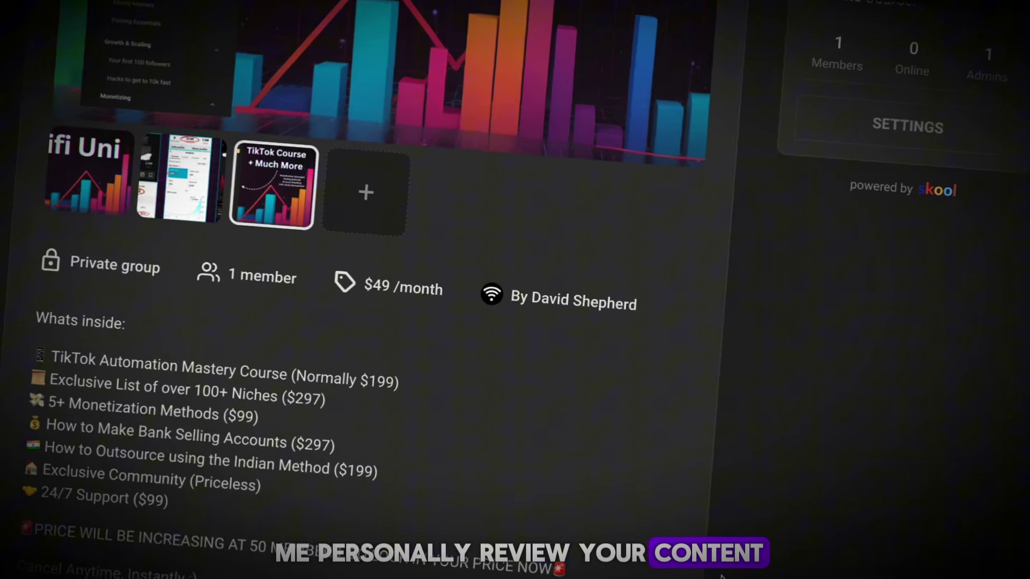